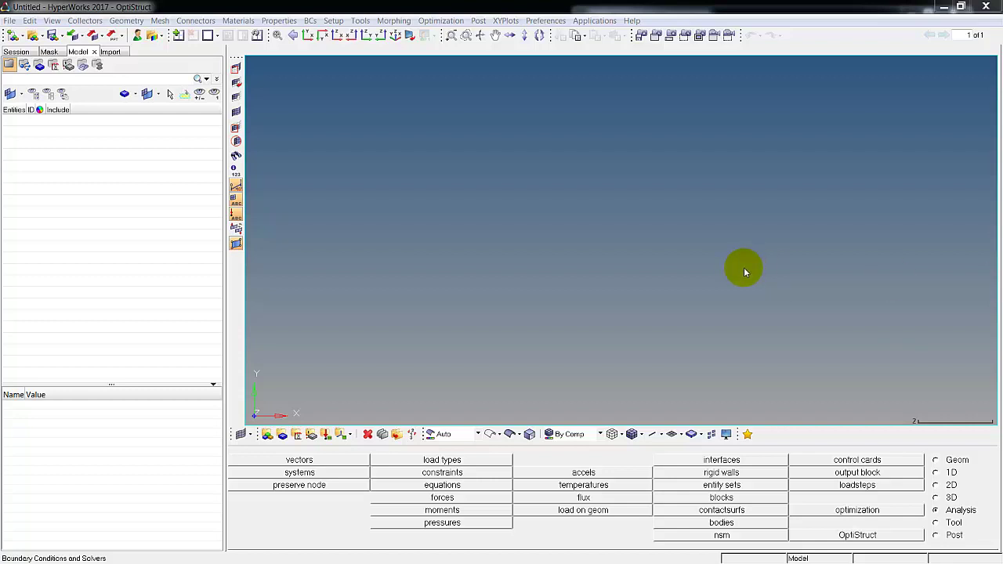
Step: Open the geometry import panel with the tet.igs IGES file listed at scale 1.0
left_click(10, 22)
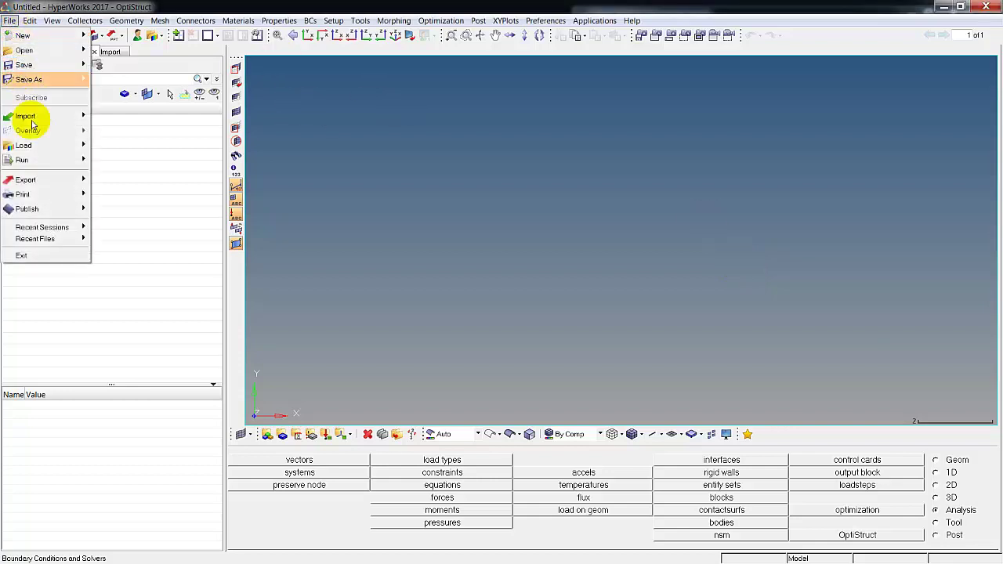
mouse_move(61, 118)
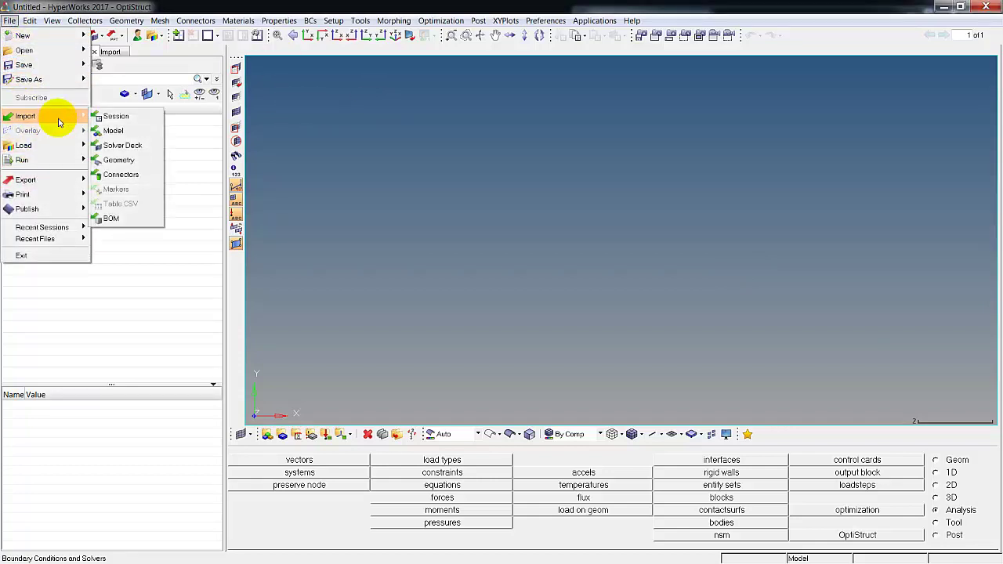
left_click(121, 160)
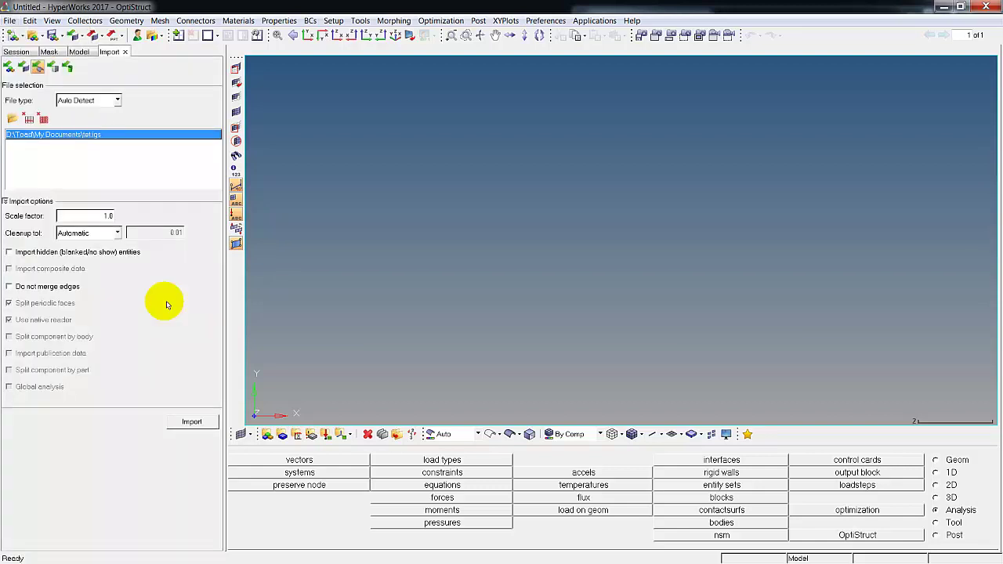
Step: Import the tet.igs tetrahedron and rotate and pan the view to inspect it
left_click(188, 422)
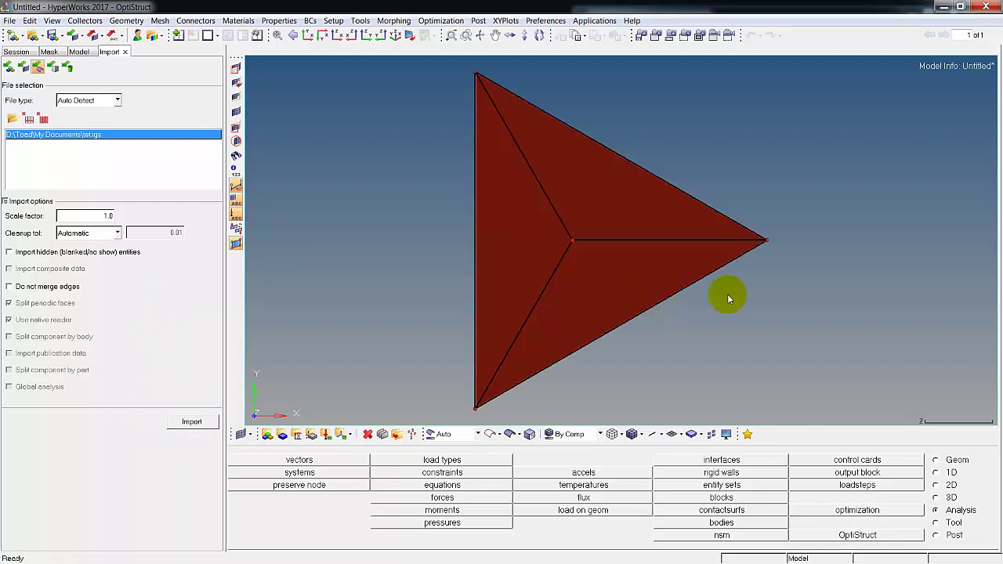
left_click_drag(718, 334, 708, 215, "ctrl")
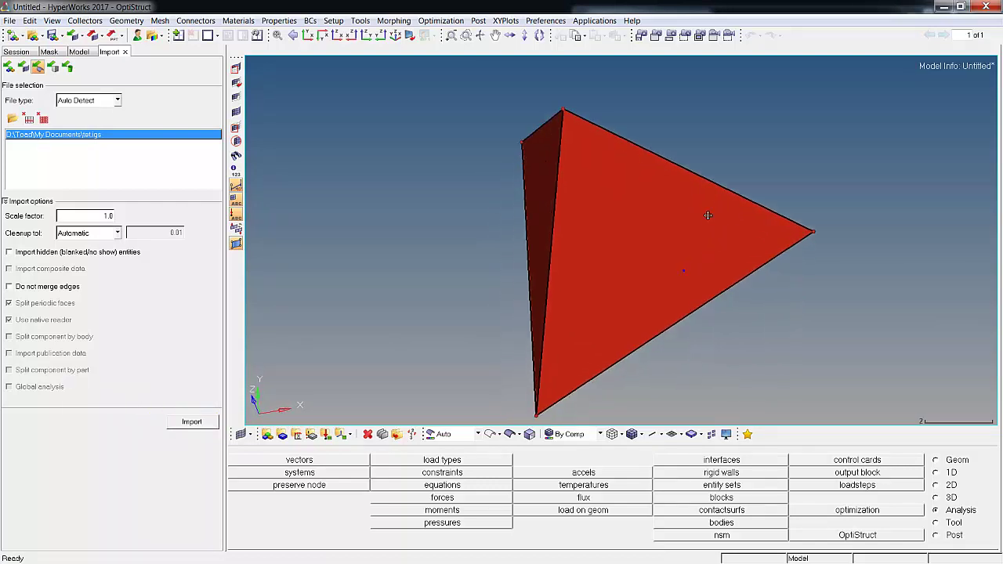
left_click_drag(620, 236, 745, 200, "ctrl")
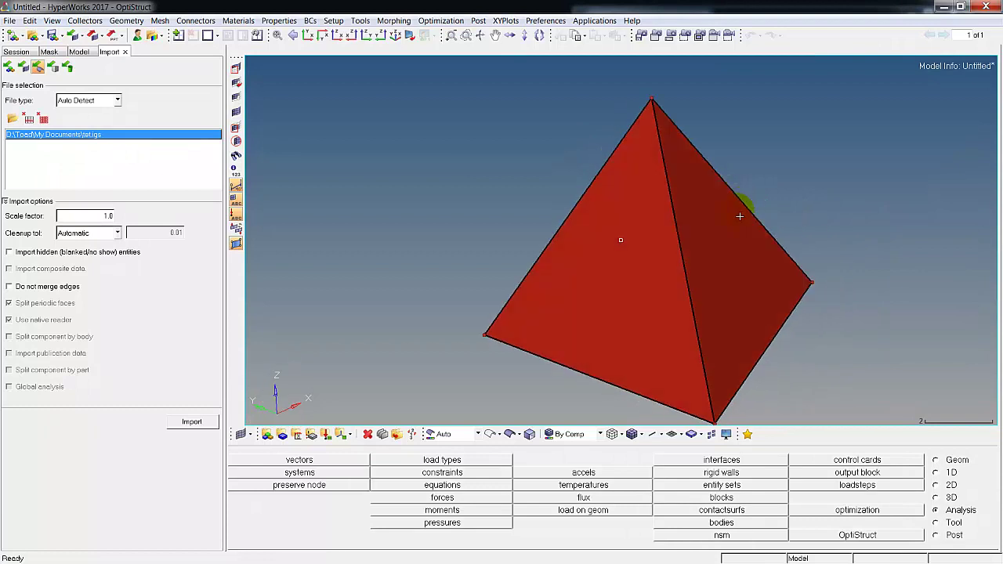
right_click_drag(739, 212, 663, 242, "ctrl")
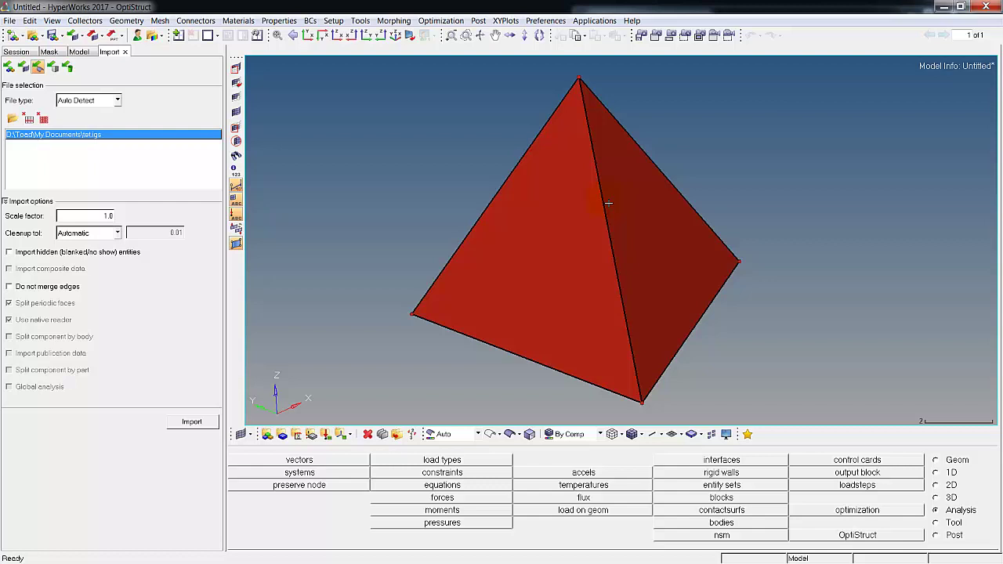
Step: Measure the combined length of selected tetrahedron edges with the geometry length tool
left_click(936, 461)
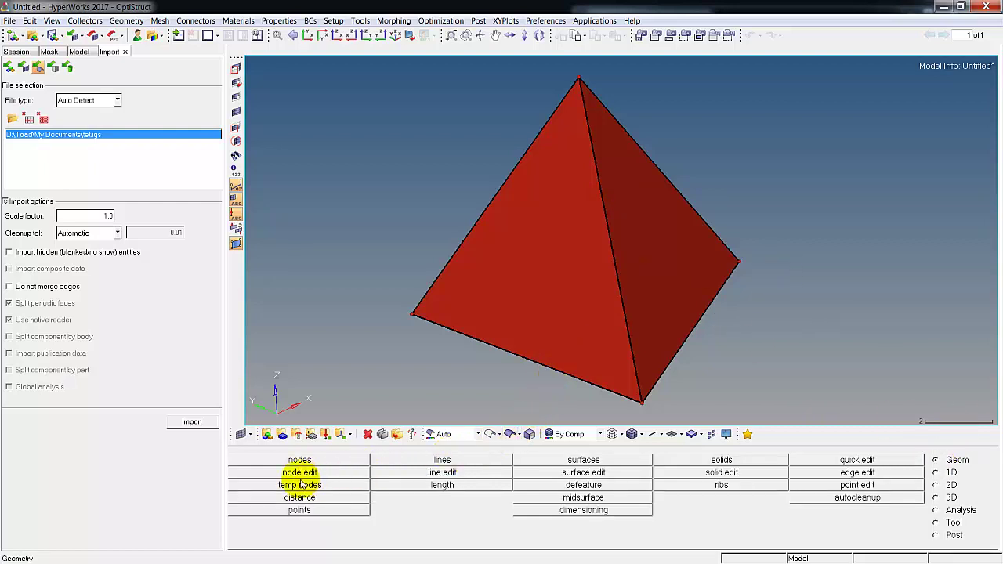
left_click(443, 485)
left_click(338, 462)
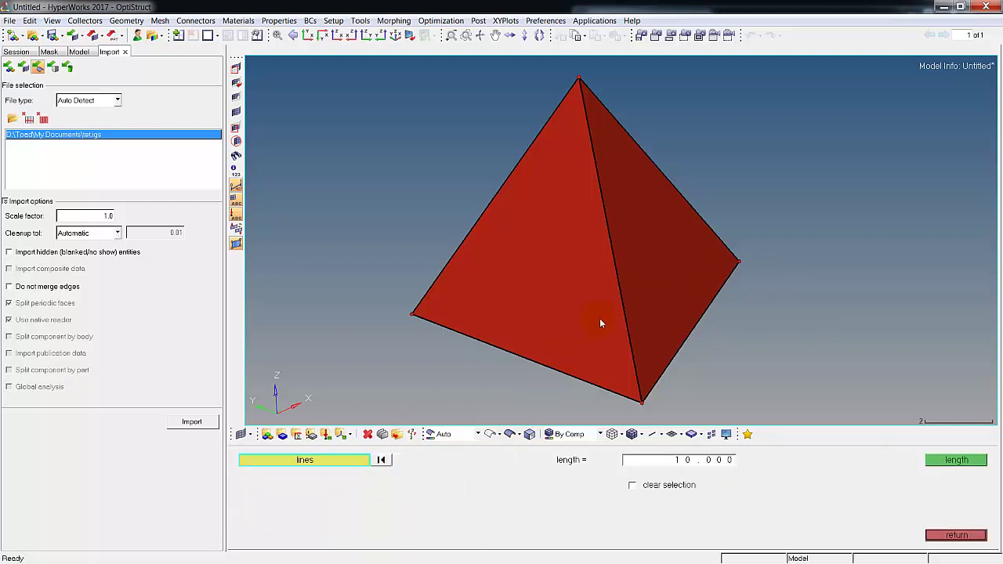
left_click(623, 307)
left_click(936, 462)
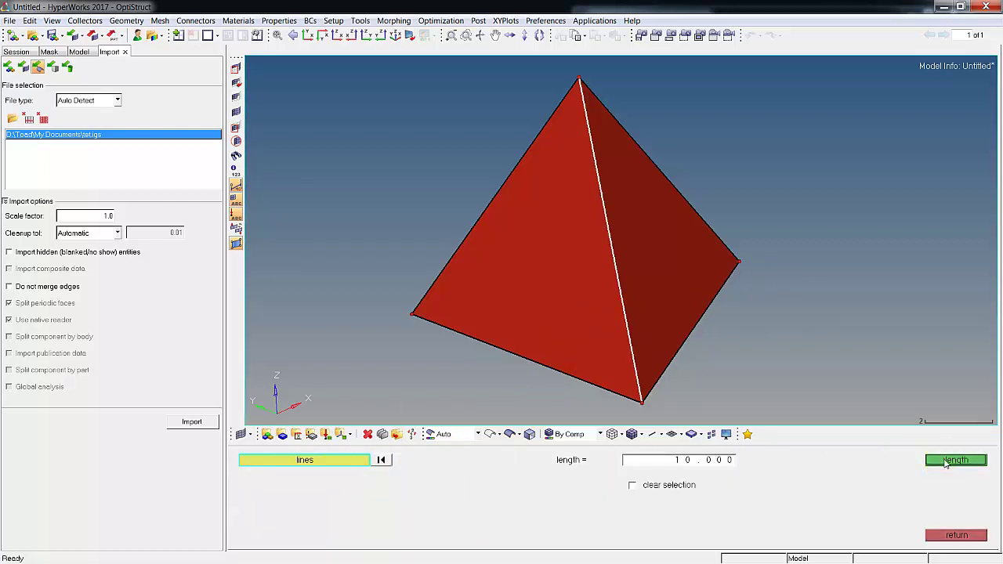
left_click(689, 461)
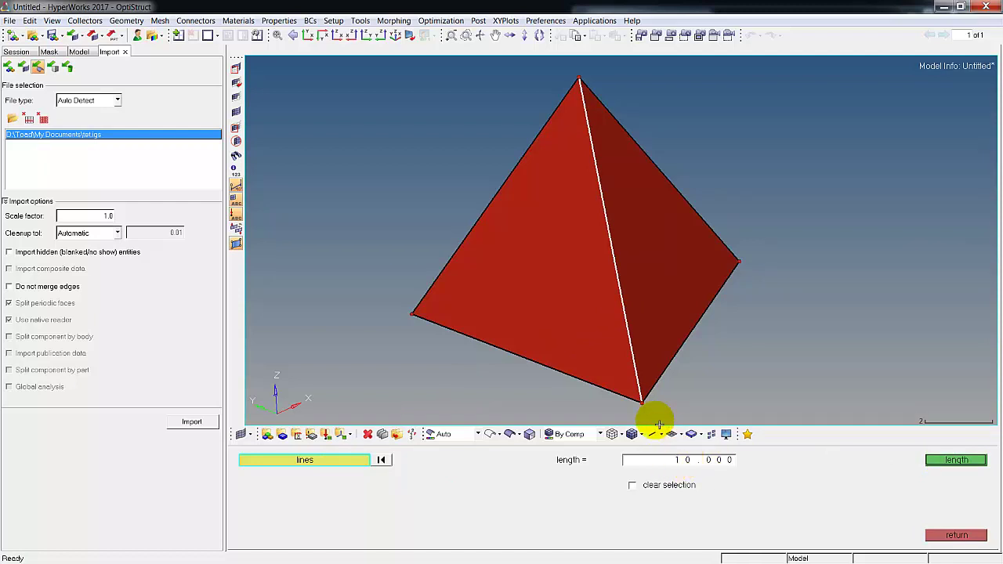
left_click(939, 539)
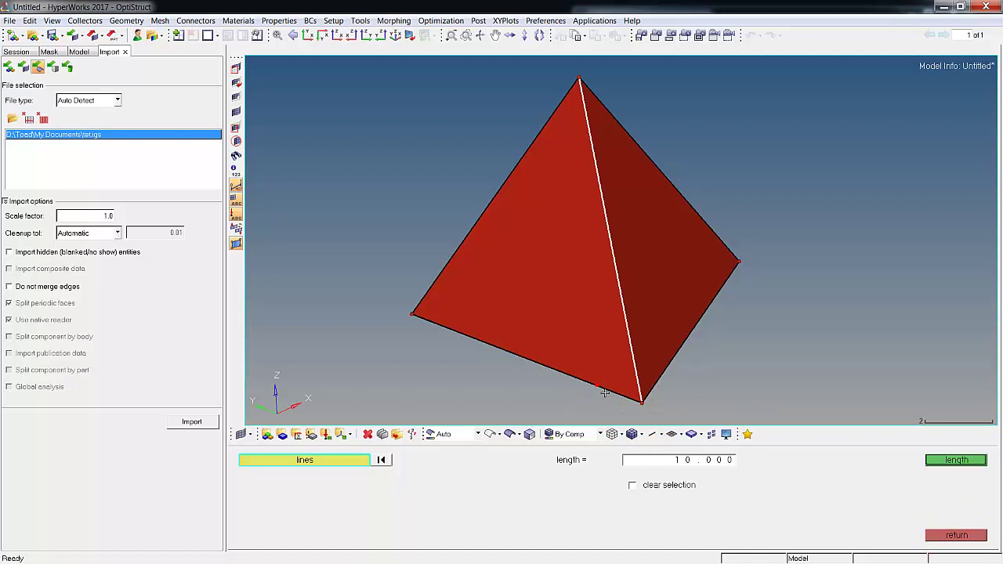
left_click(947, 460)
Step: Clear the selection and measure the lower edge alone at 10.000, then return
left_click(381, 459)
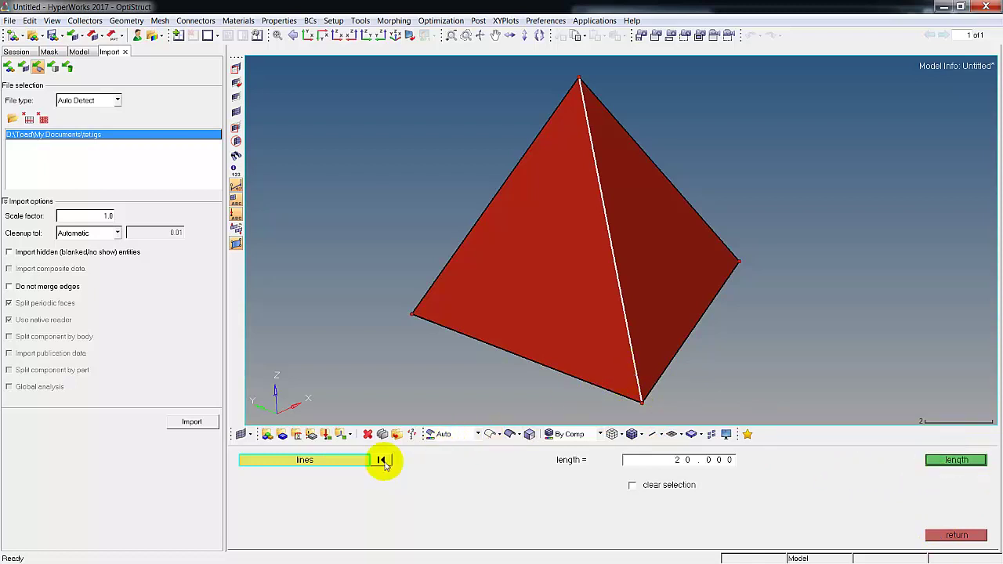
left_click(564, 374)
left_click(936, 461)
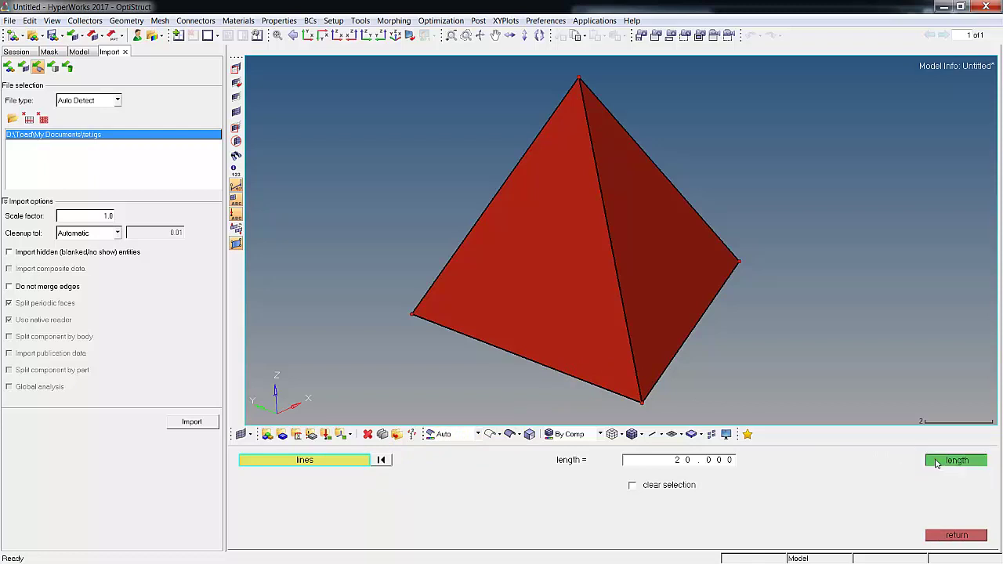
left_click(935, 461)
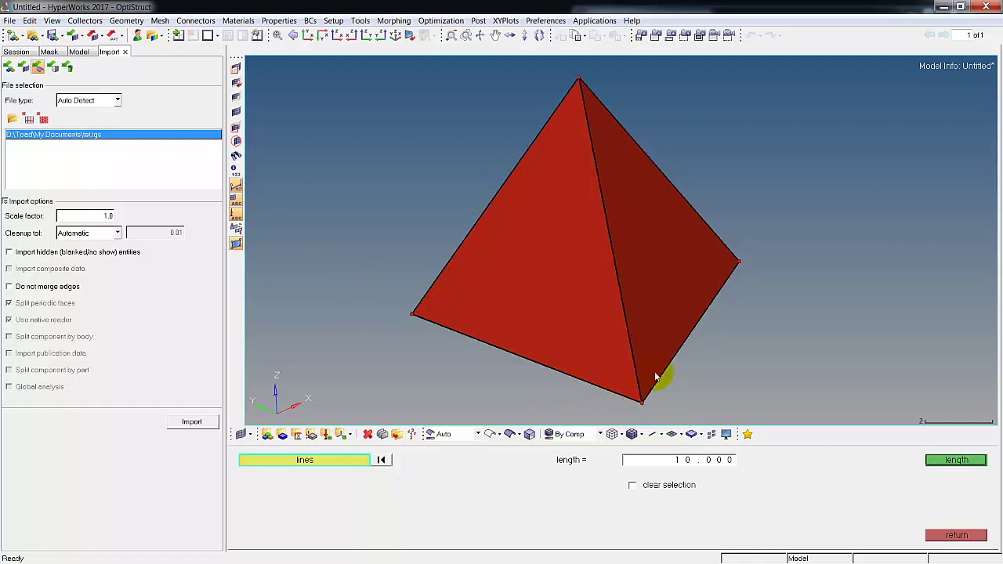
left_click(949, 541)
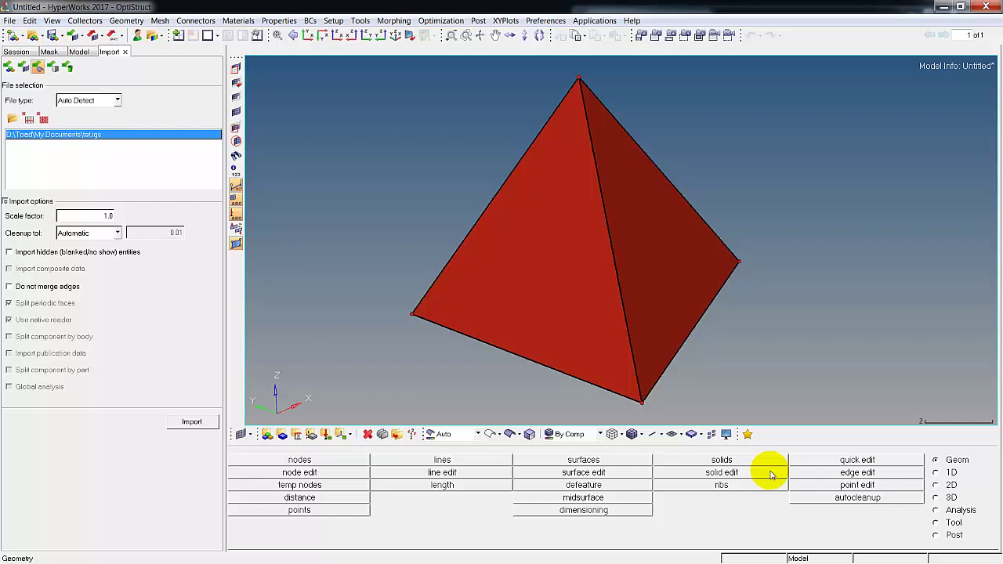
Step: Set up volume tetra meshing from surfs with first-order tetras at element size 0.5
left_click(934, 497)
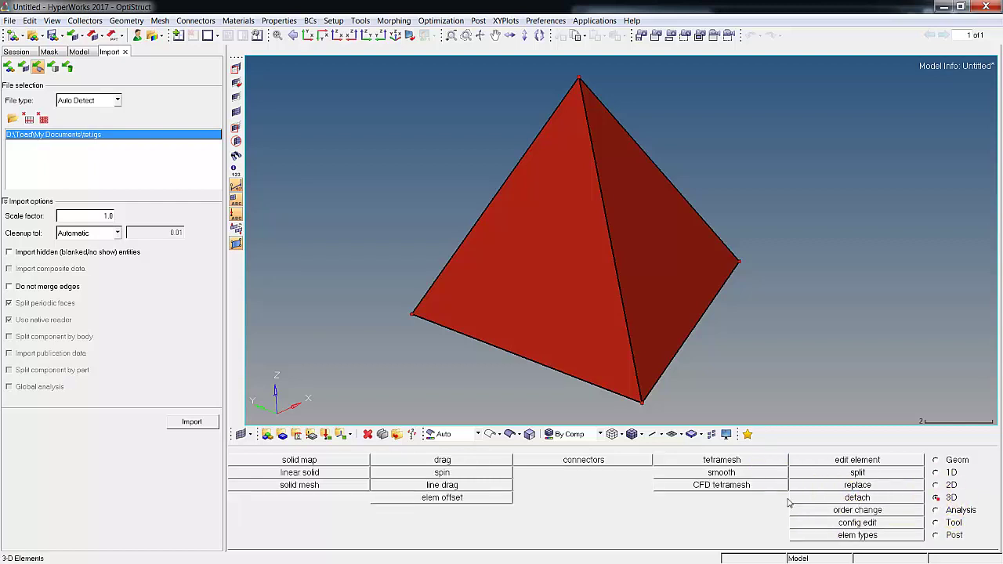
left_click(683, 464)
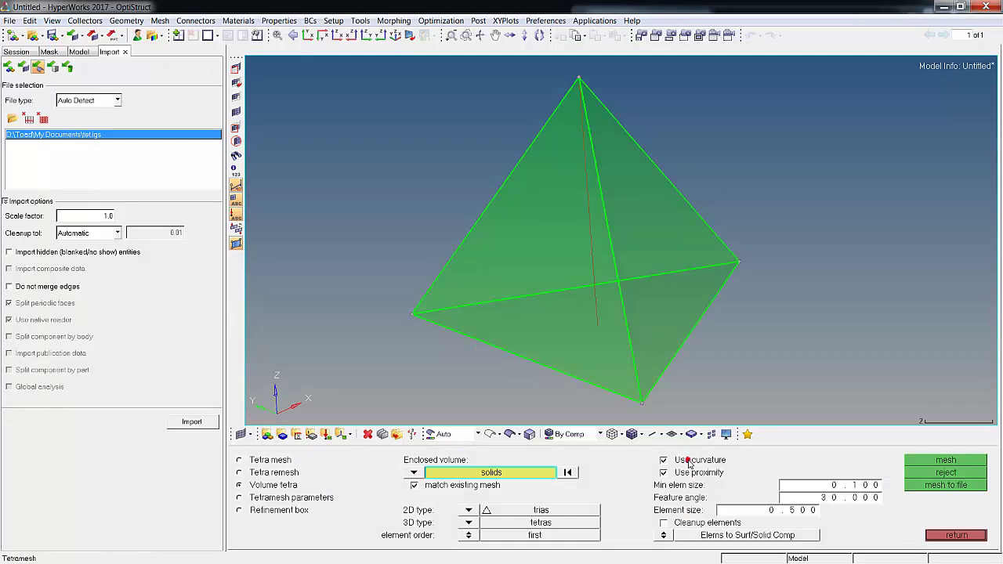
left_click(263, 462)
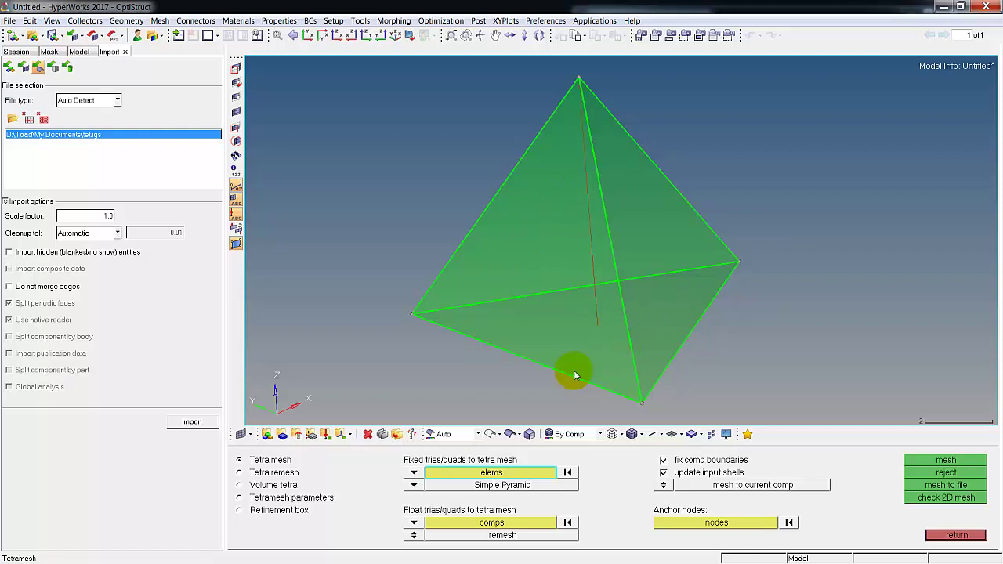
left_click(240, 485)
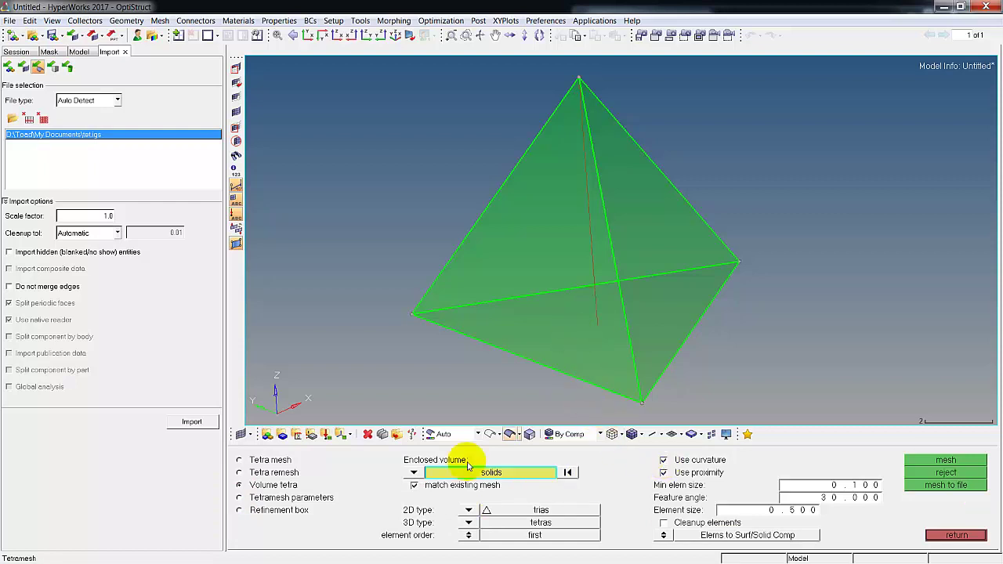
left_click(414, 474)
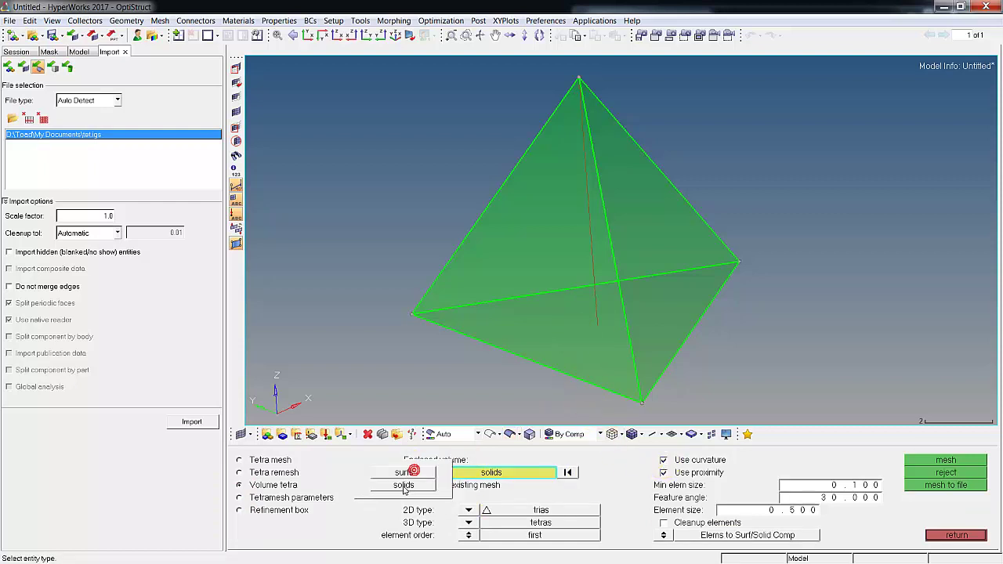
left_click(404, 472)
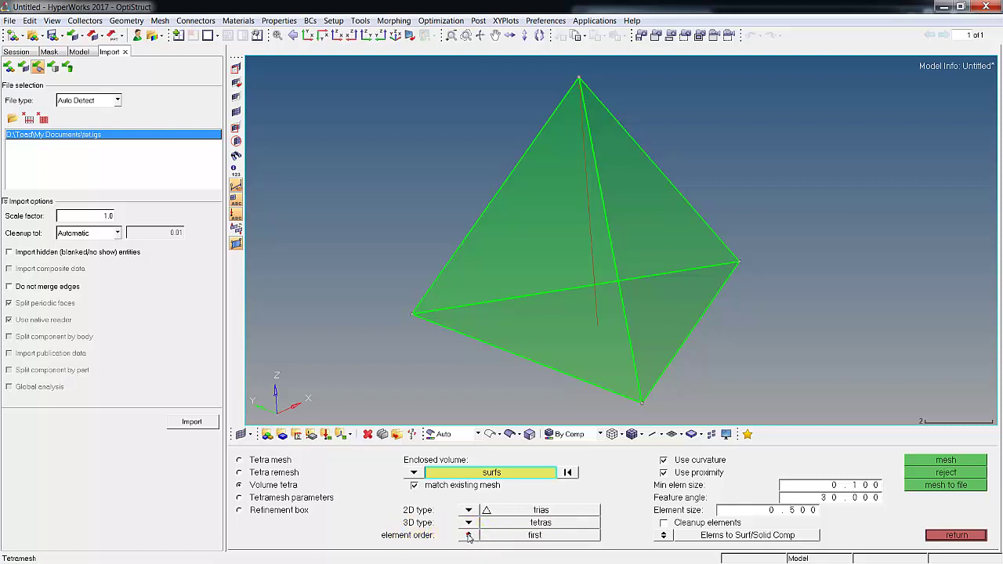
left_click(616, 490)
Step: Switch to ESSENTIAL FEA.pdf and scroll down to its Table of Contents
key("alt+Tab")
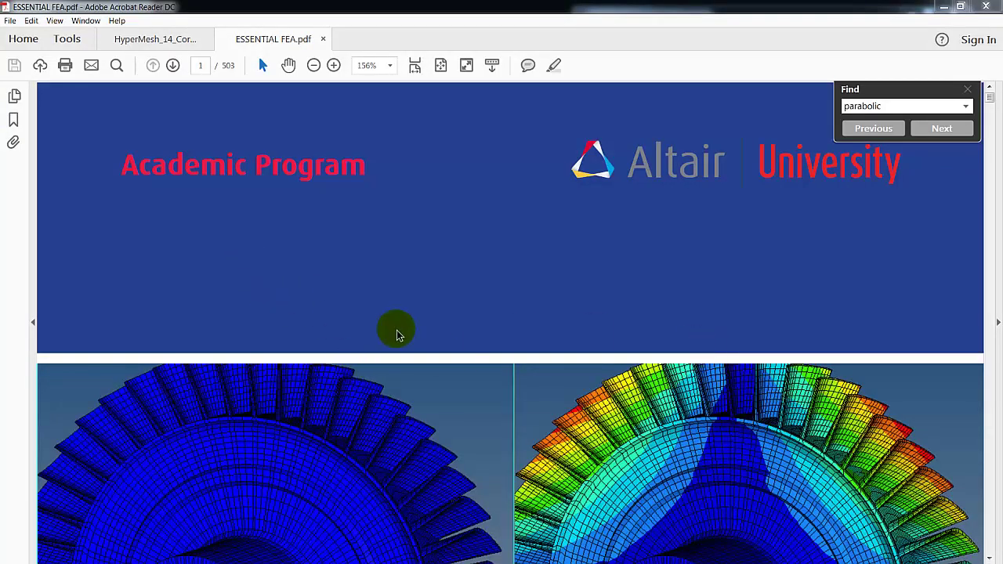
scroll(451, 311, "down", 8)
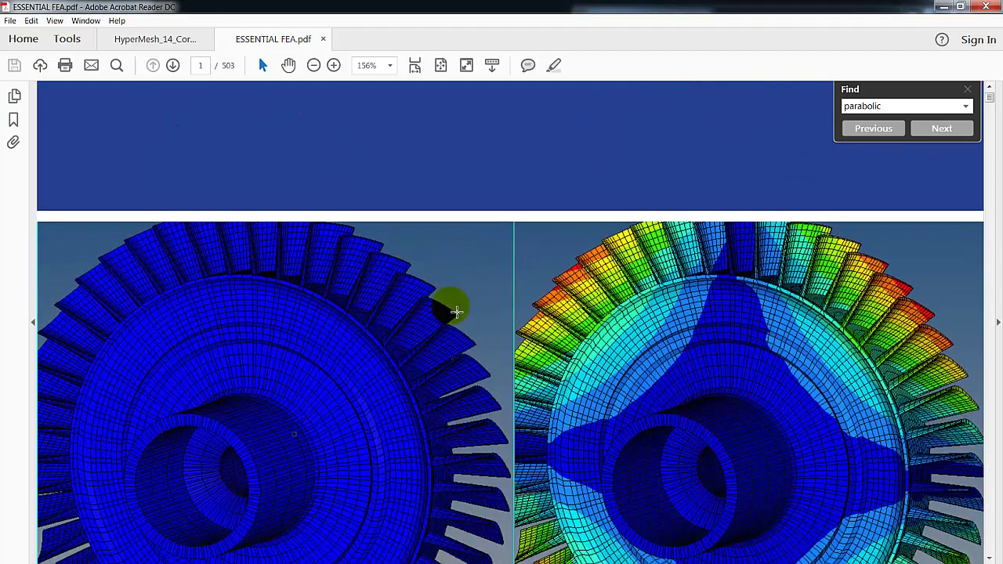
scroll(457, 312, "down", 6)
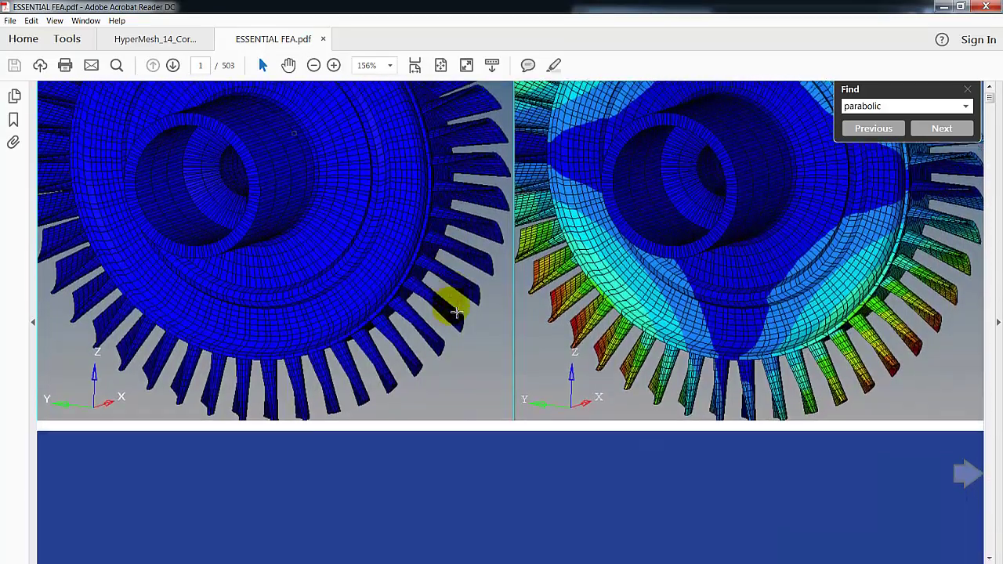
scroll(453, 312, "down", 10)
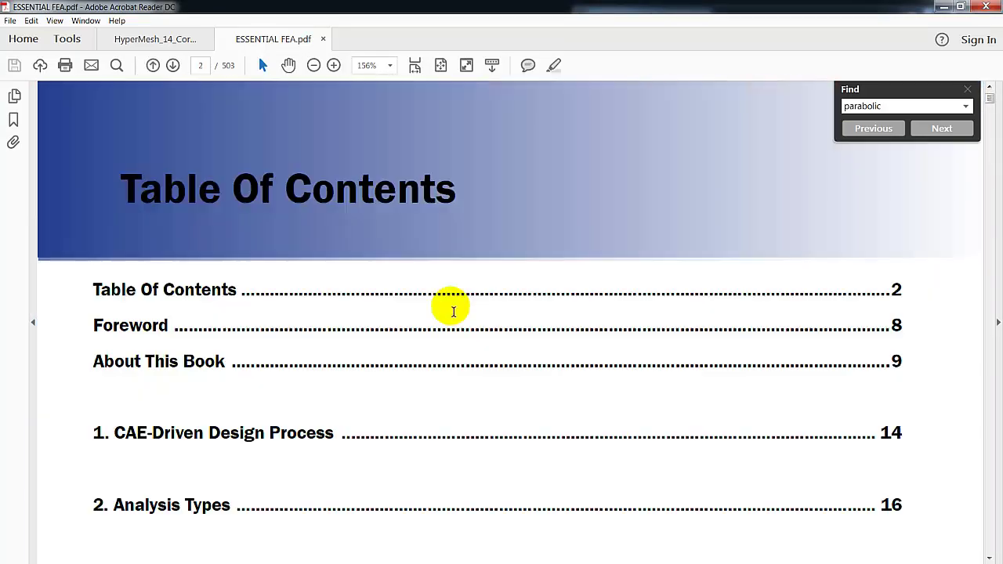
scroll(453, 310, "up", 8)
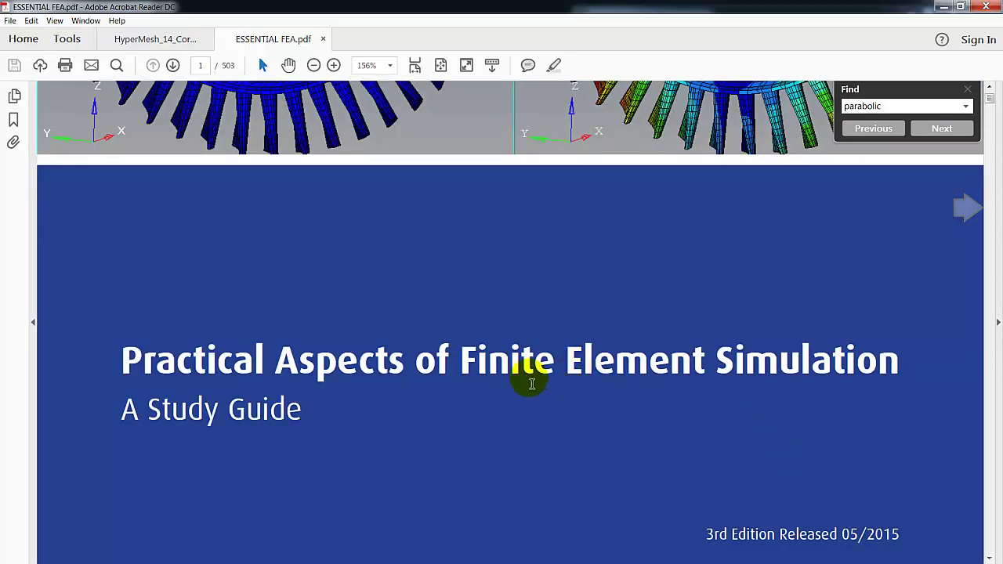
scroll(531, 383, "down", 10)
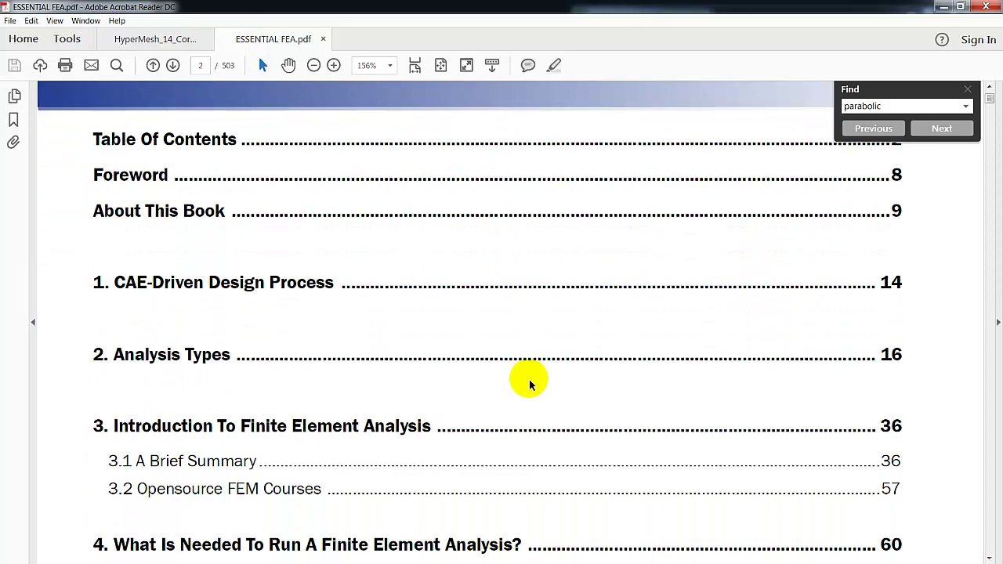
scroll(533, 383, "down", 2)
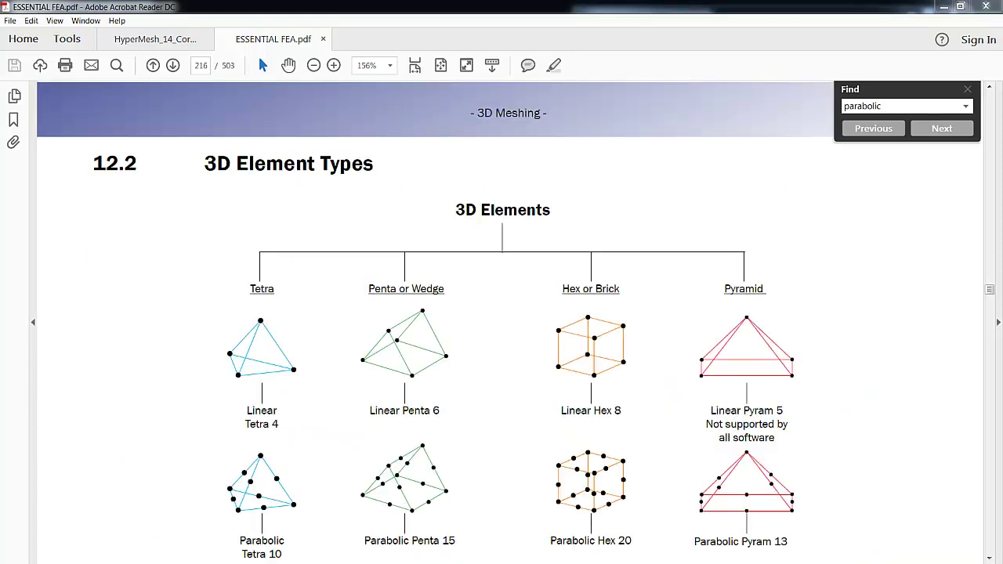
Step: Scroll from the 3D Element Types page to page 222 on converting linear meshes to parabolic
scroll(191, 368, "down", 1)
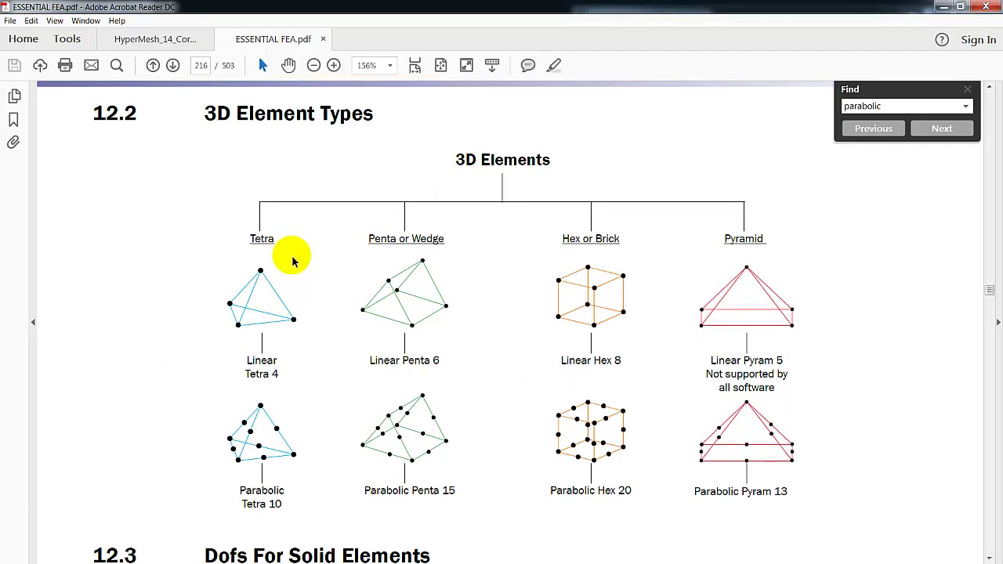
scroll(309, 291, "down", 1)
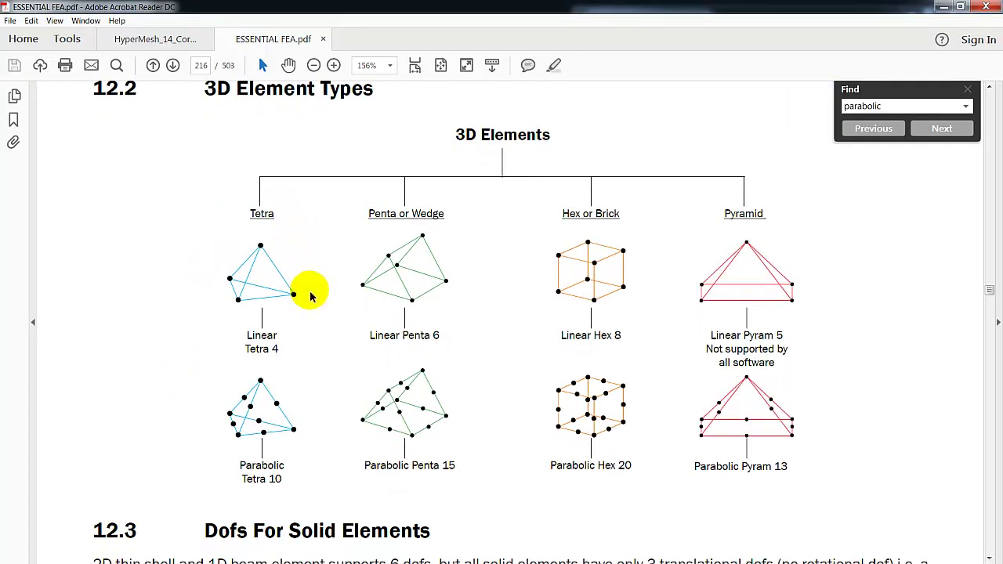
scroll(310, 296, "down", 1)
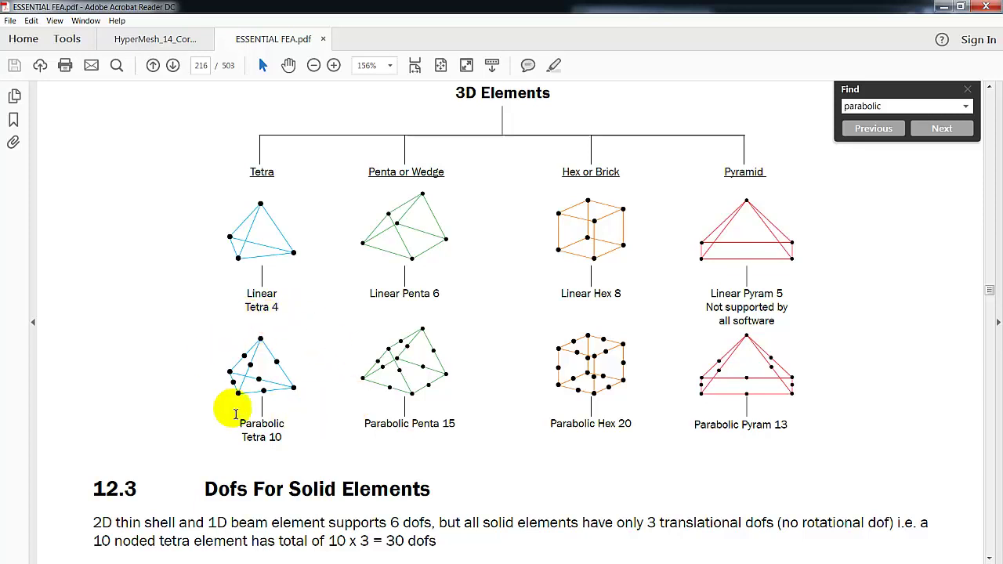
scroll(232, 409, "down", 1)
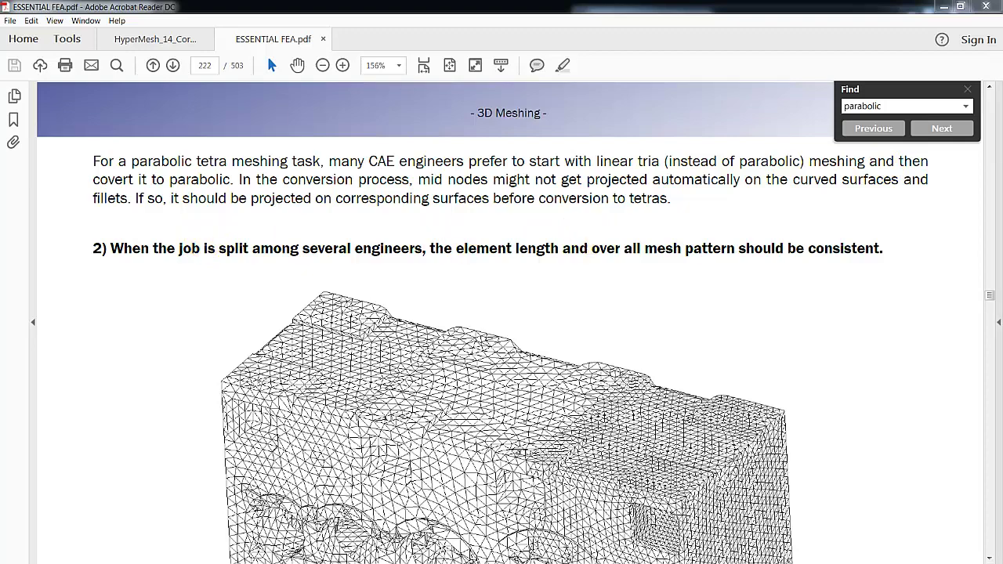
Step: Back in HyperMesh, change component M1's colour to purple
key("alt+Tab")
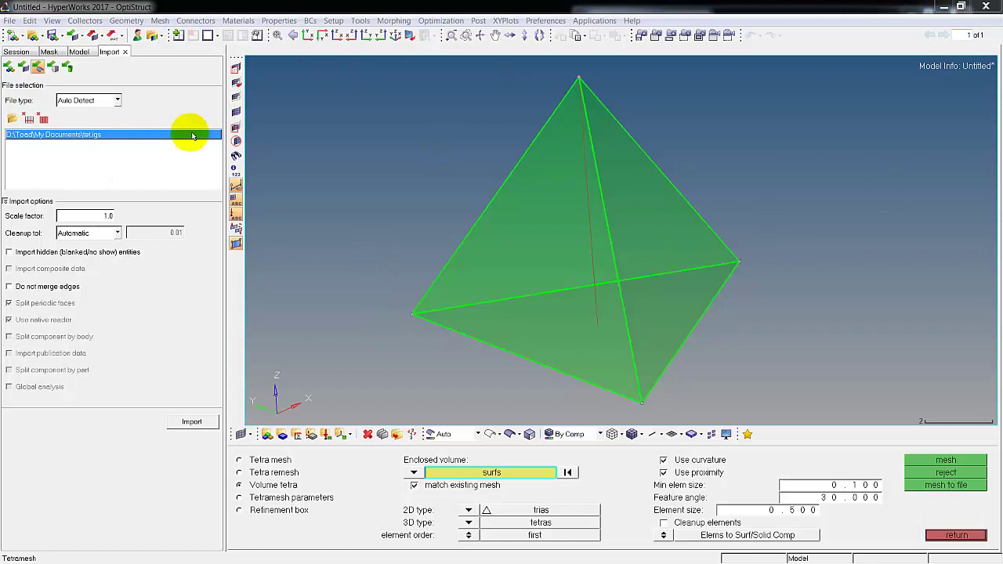
left_click(79, 51)
double_click(47, 131)
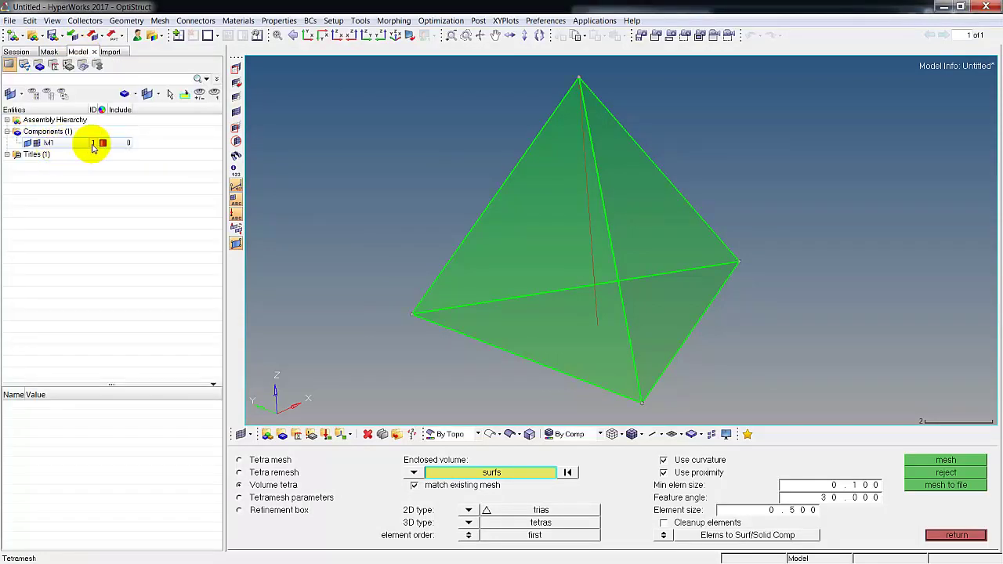
left_click(102, 142)
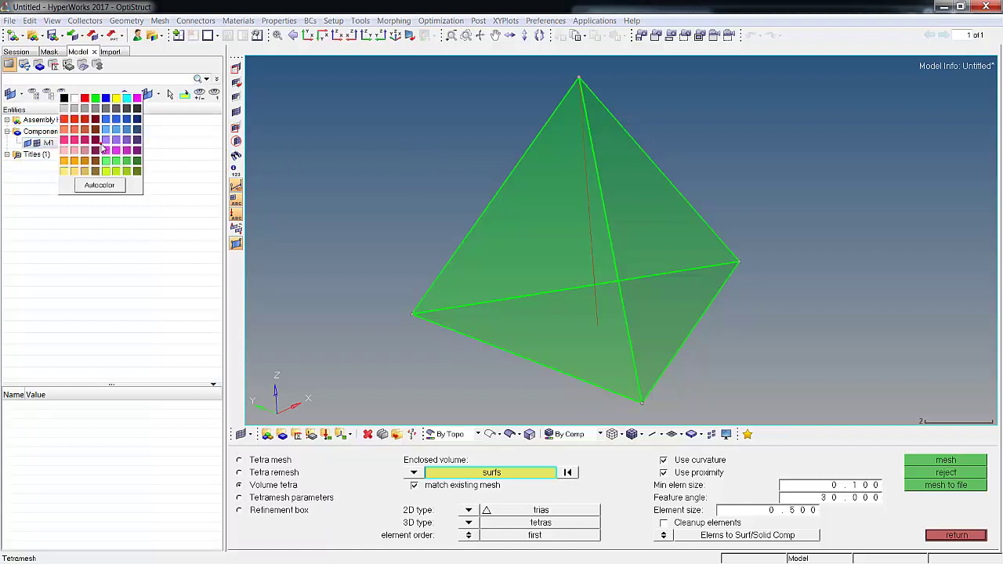
left_click(104, 143)
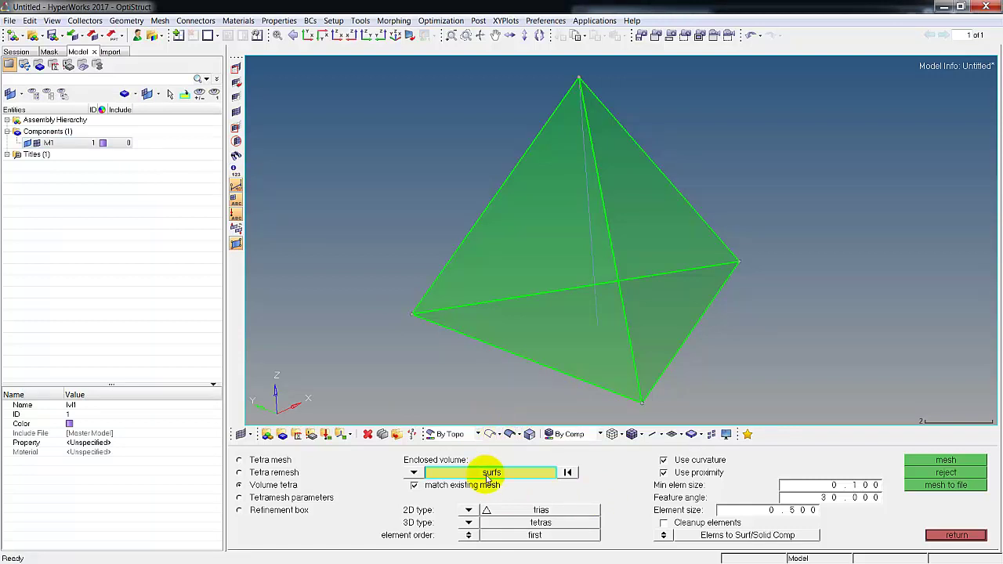
Step: Mesh the tetrahedron solid with first-order tetras: 1461 nodes, 5921 elements at size 0.5
left_click(412, 472)
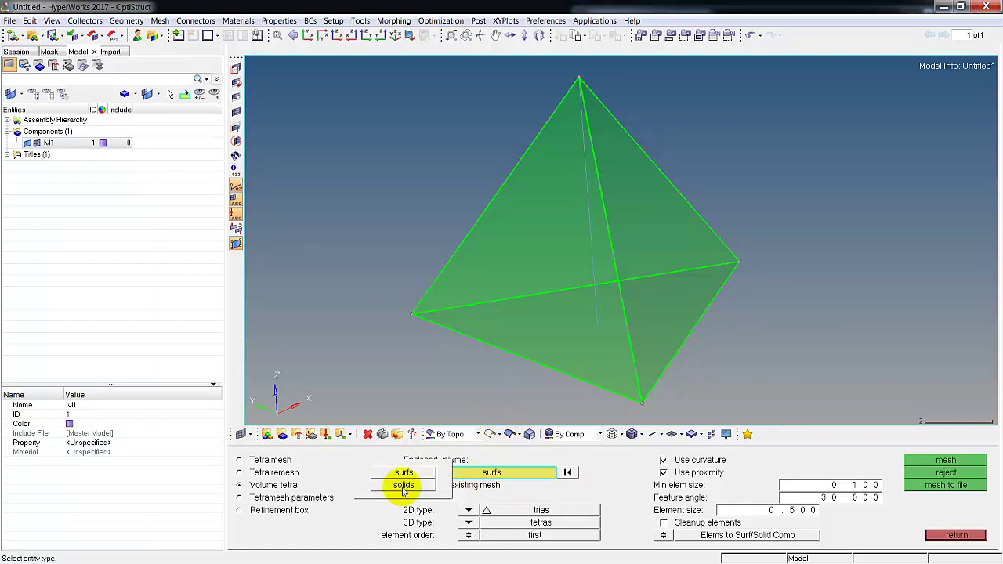
left_click(402, 486)
left_click(535, 328)
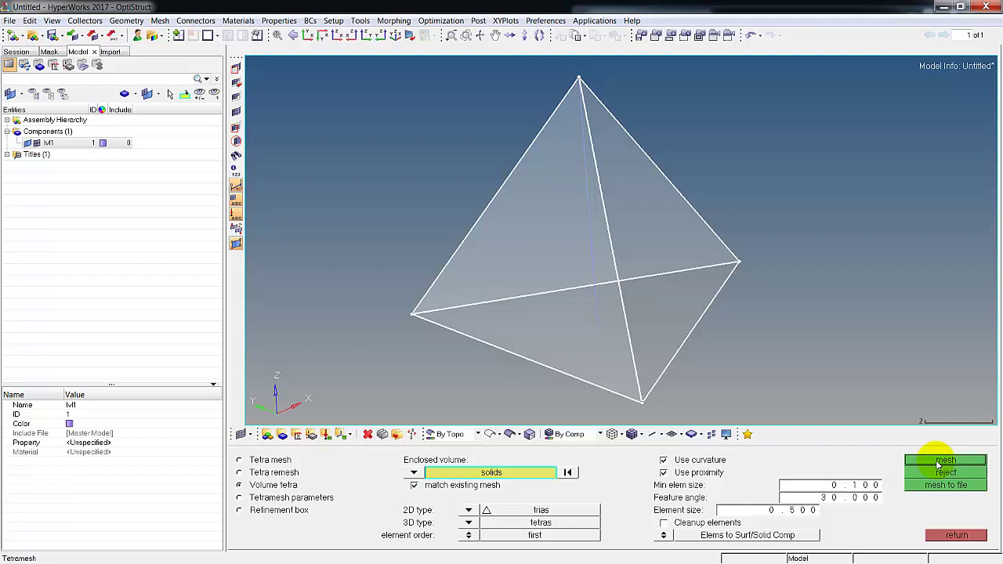
left_click(938, 465)
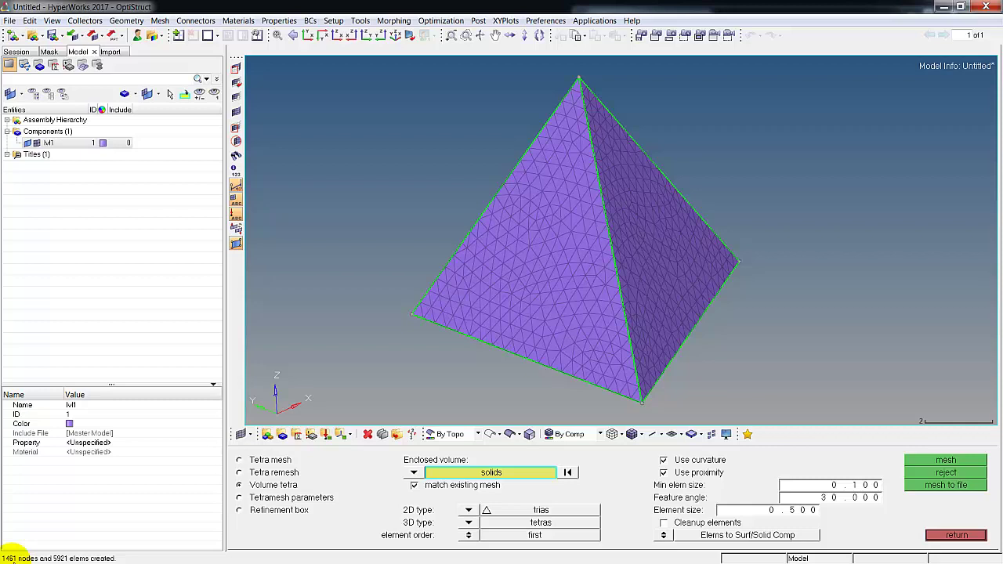
Step: Reject the mesh and remesh with second-order tetras, giving 9781 nodes
left_click(949, 475)
left_click(468, 535)
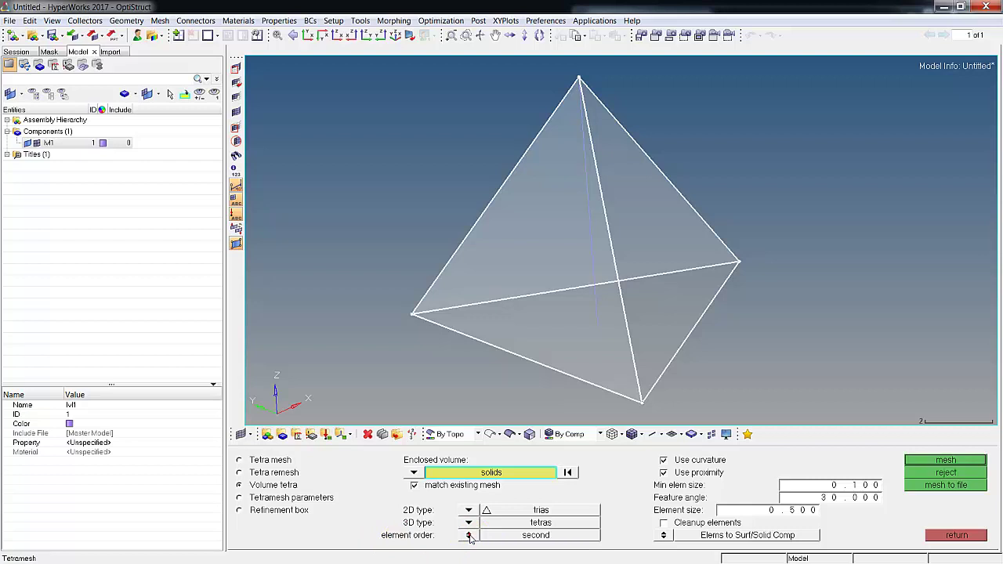
left_click(511, 535)
left_click(965, 461)
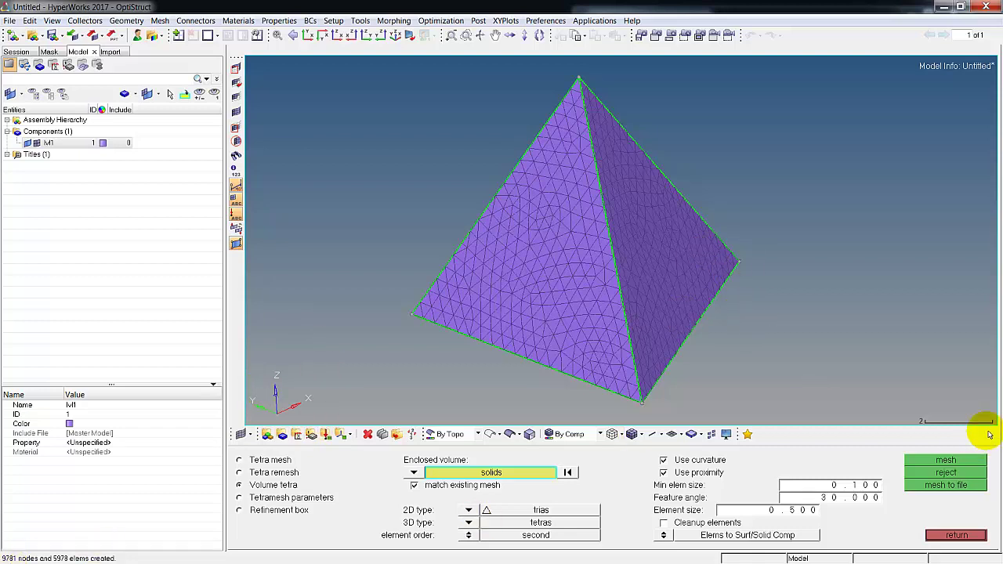
Step: Reject the second-order mesh and remesh with first-order tetras (1461 nodes, 5921 elements)
left_click(943, 474)
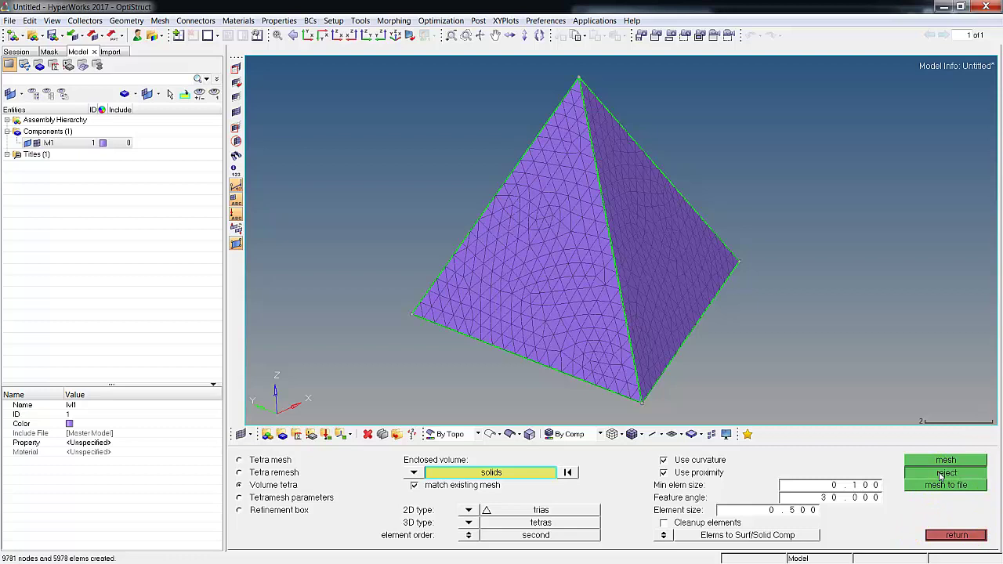
left_click(467, 536)
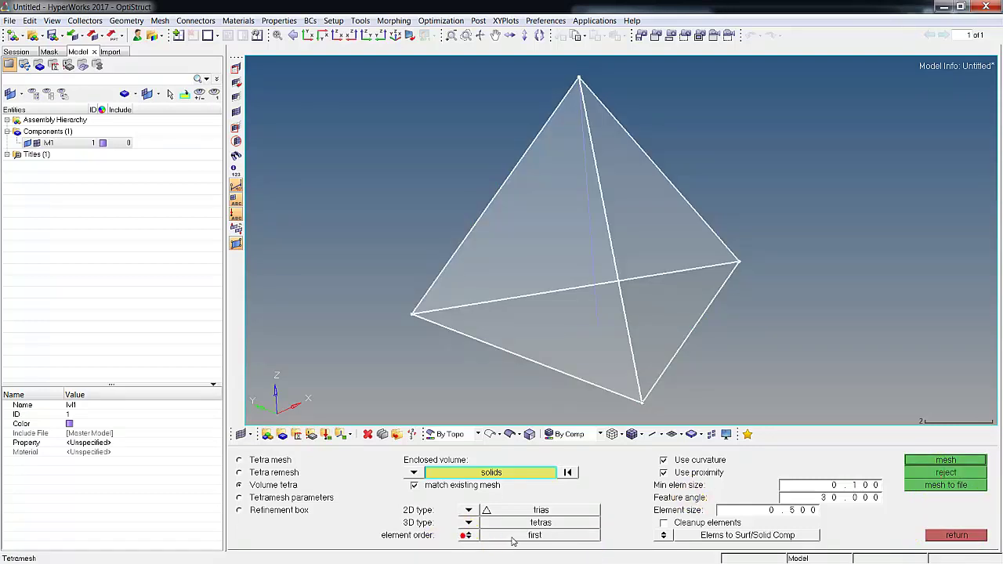
left_click(943, 459)
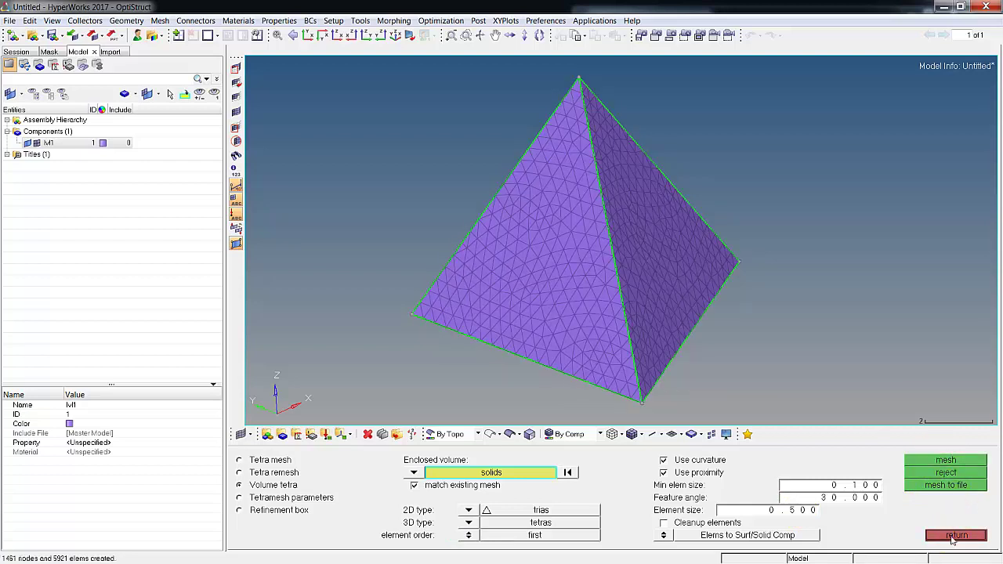
Step: Accept the first-order mesh, orbit it, and open check elems (3-d) with tet collapse 0.500
left_click(954, 537)
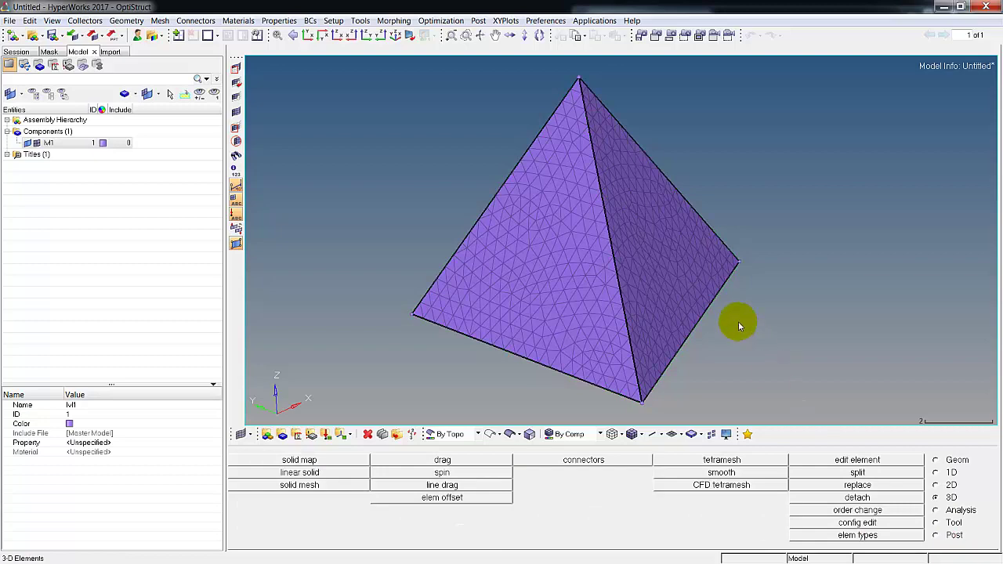
mouse_move(736, 323)
left_mouse_down("ctrl")
mouse_move(792, 280)
mouse_move(737, 321)
mouse_move(679, 264)
mouse_move(694, 246)
mouse_move(701, 273)
mouse_move(659, 219)
mouse_move(582, 248)
mouse_move(553, 246)
mouse_move(575, 232)
left_mouse_up("ctrl")
left_click_drag(590, 184, 597, 260, "ctrl")
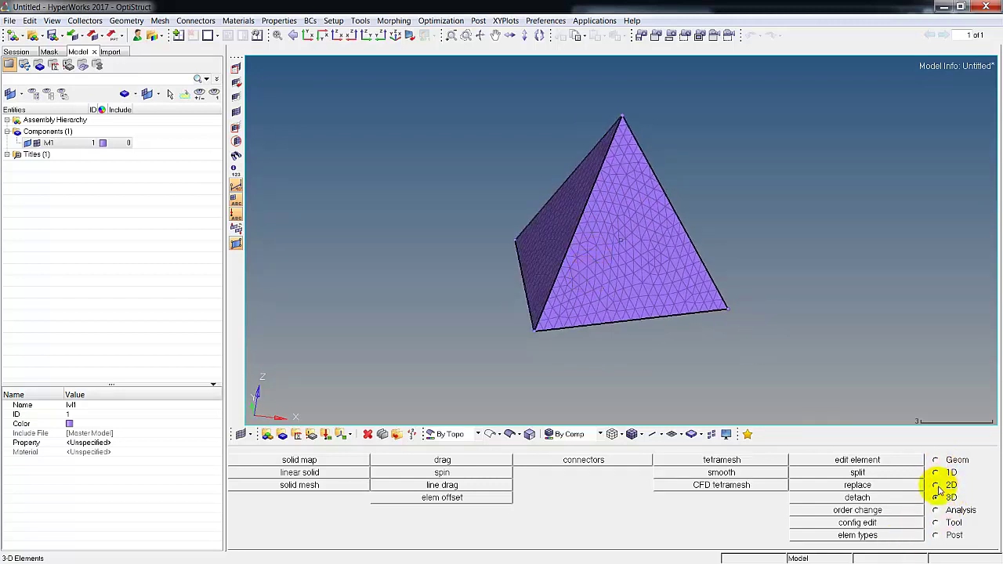
left_click(935, 523)
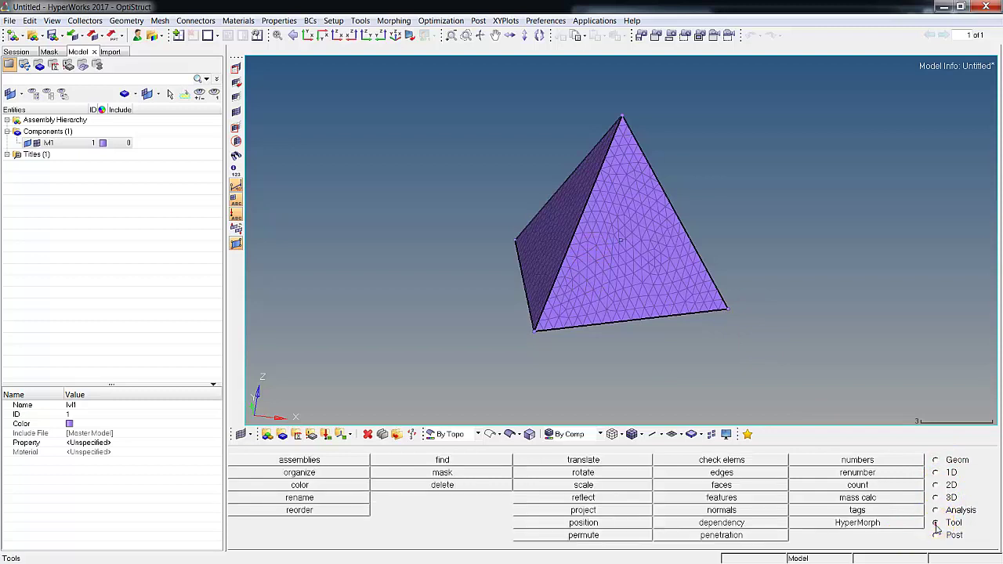
left_click(740, 460)
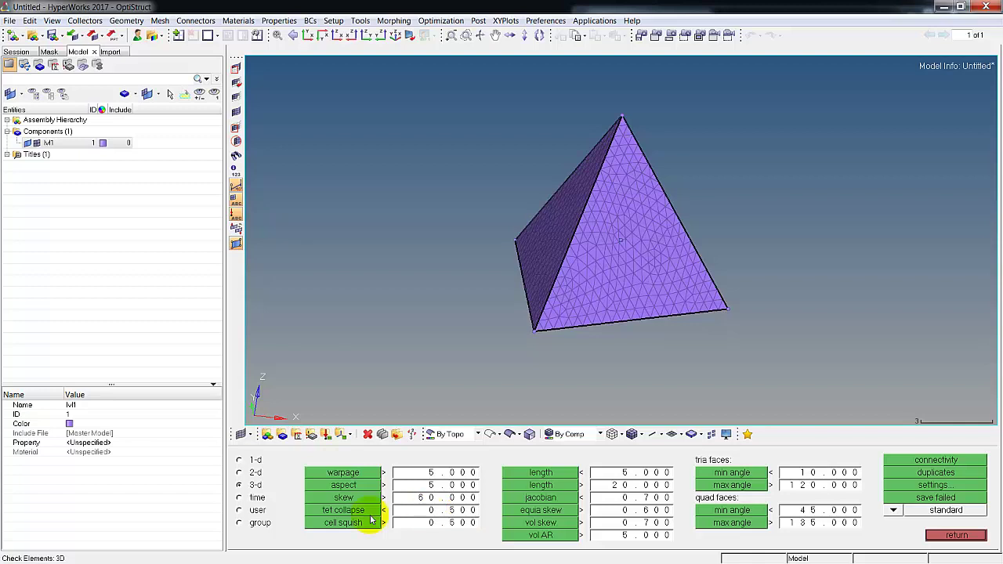
Step: Run the tet collapse check and display its results as a contour plot on the mesh
left_click(337, 513)
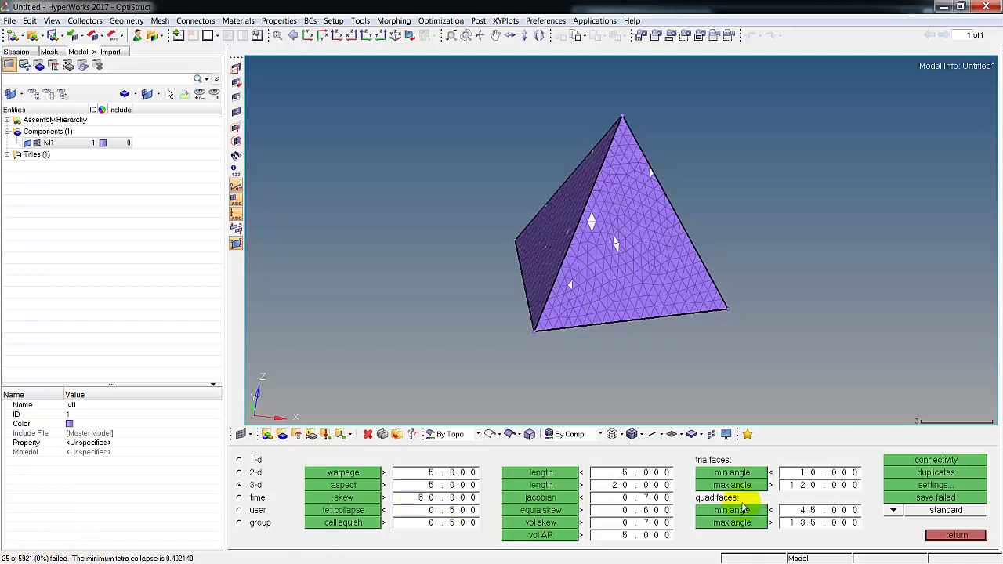
left_click(894, 510)
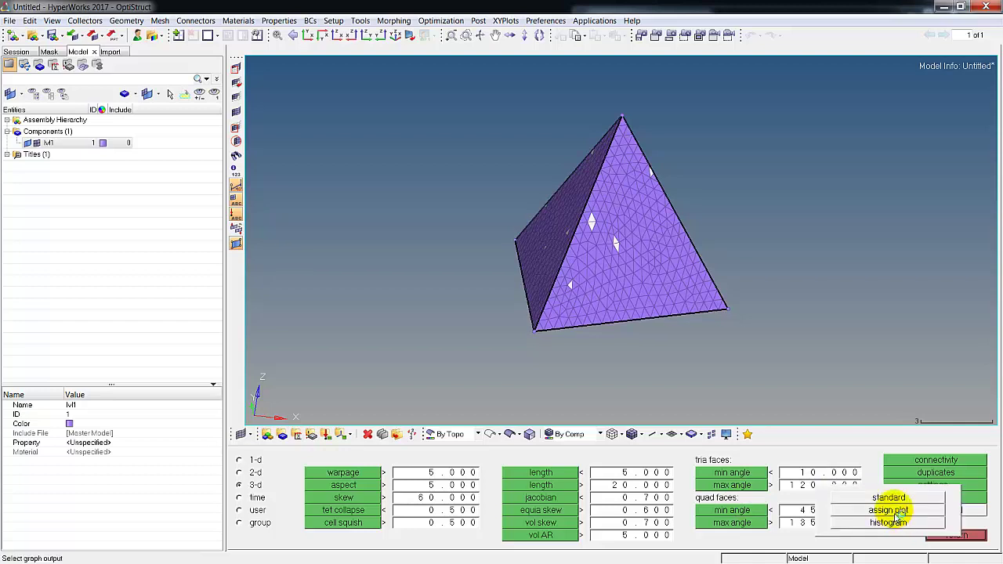
left_click(889, 510)
left_click(345, 511)
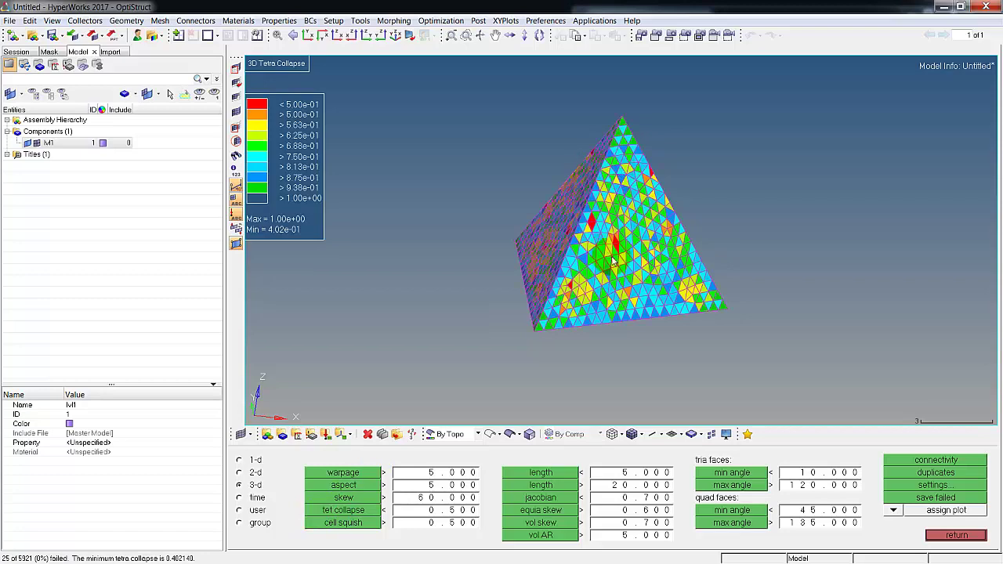
left_click_drag(613, 261, 376, 201, "ctrl")
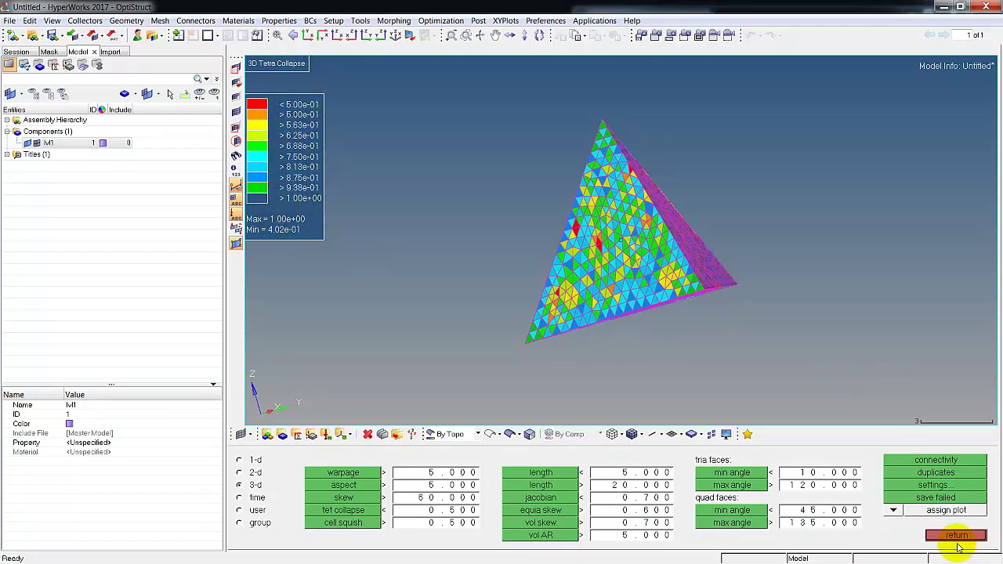
Step: Switch output to standard and rerun tet collapse, highlighting 25 of 5921 failing elements
left_click(891, 509)
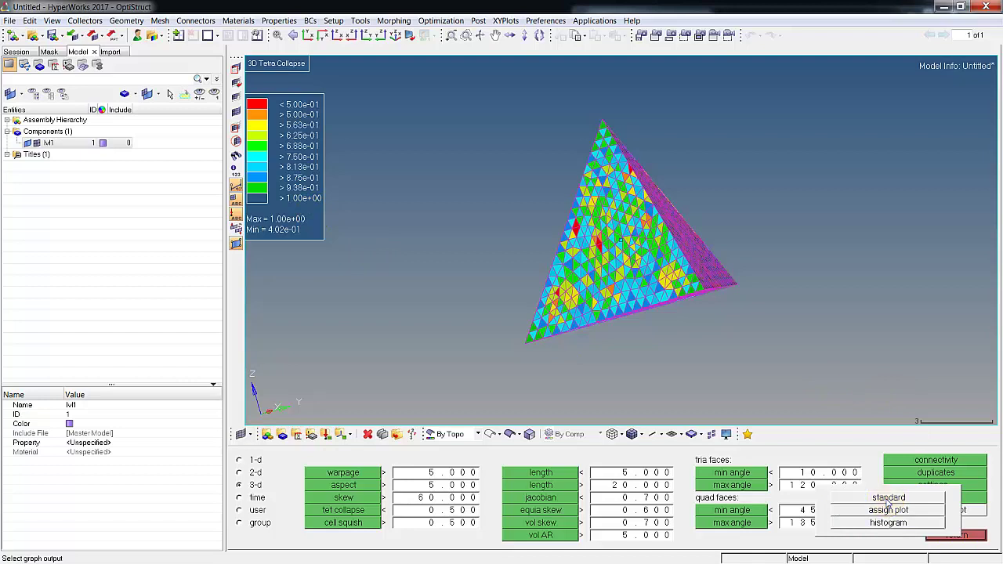
left_click(887, 499)
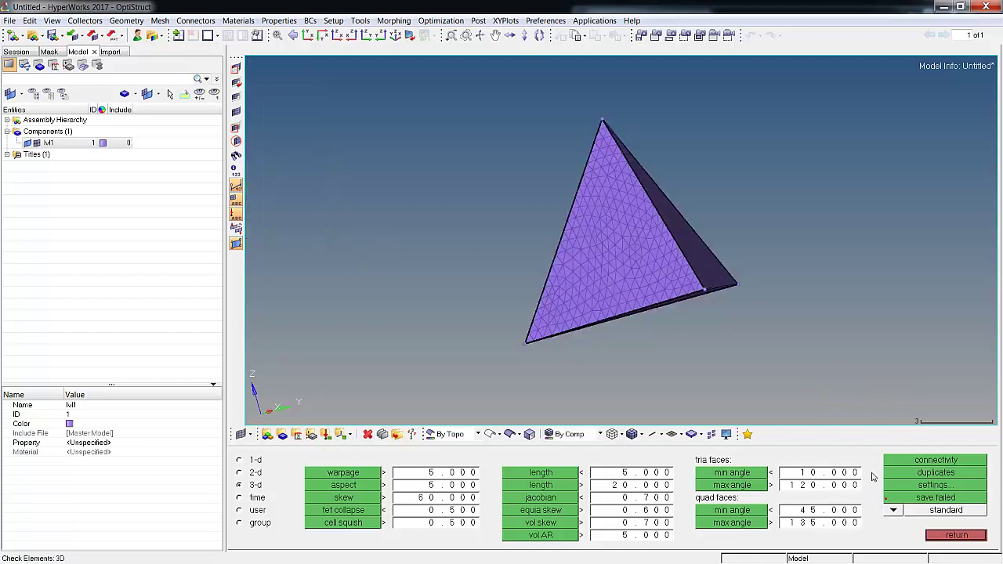
left_click(343, 510)
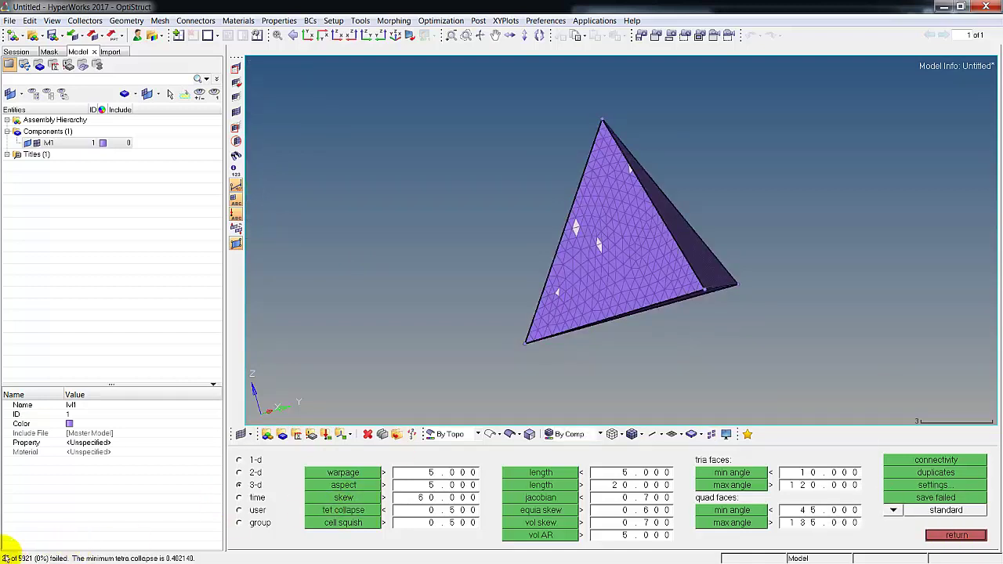
mouse_move(805, 290)
left_mouse_down("ctrl")
mouse_move(812, 321)
mouse_move(799, 302)
left_mouse_up("ctrl")
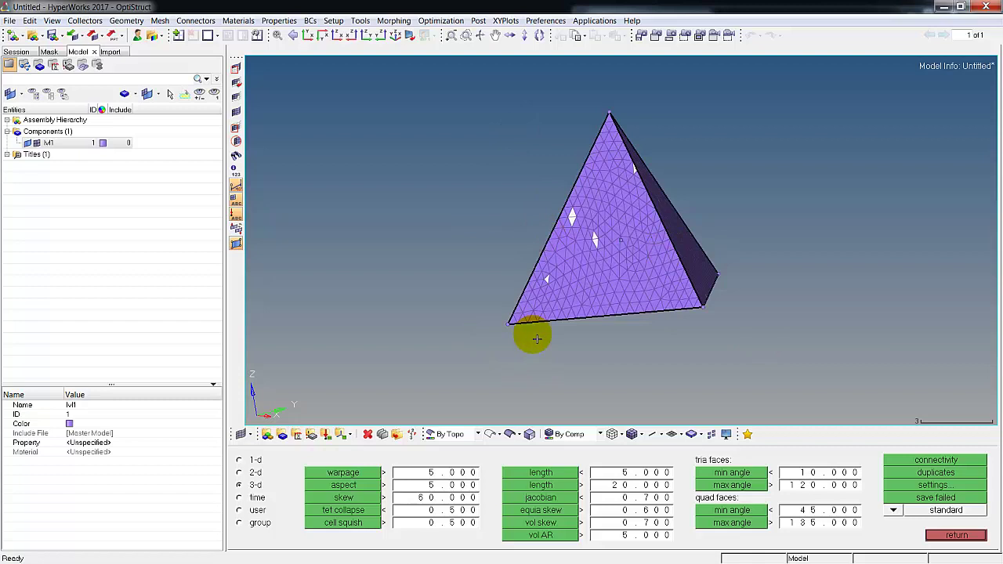
Step: Save the 25 failed elements, then mask the reversed selection so only they remain
left_click(922, 501)
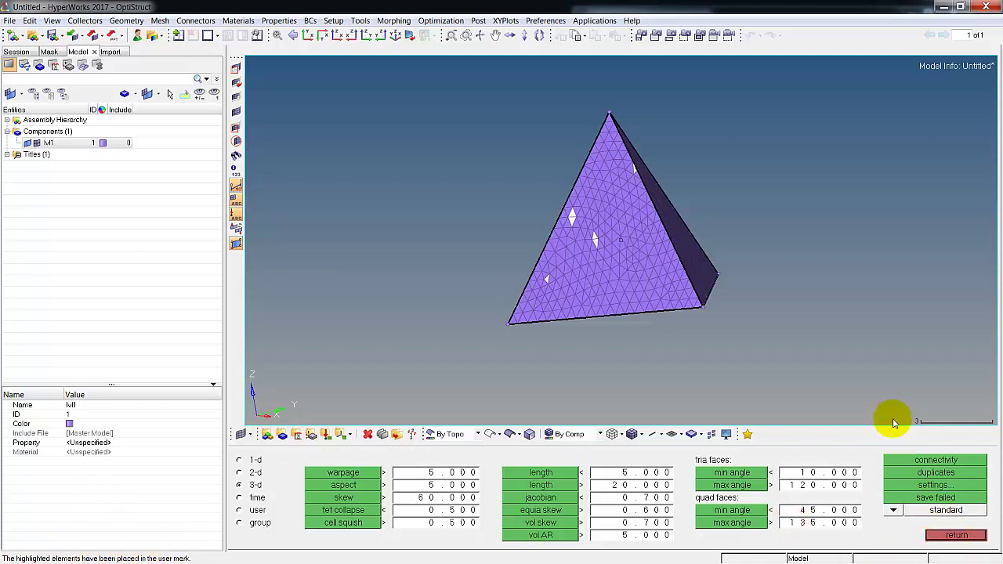
key("F5")
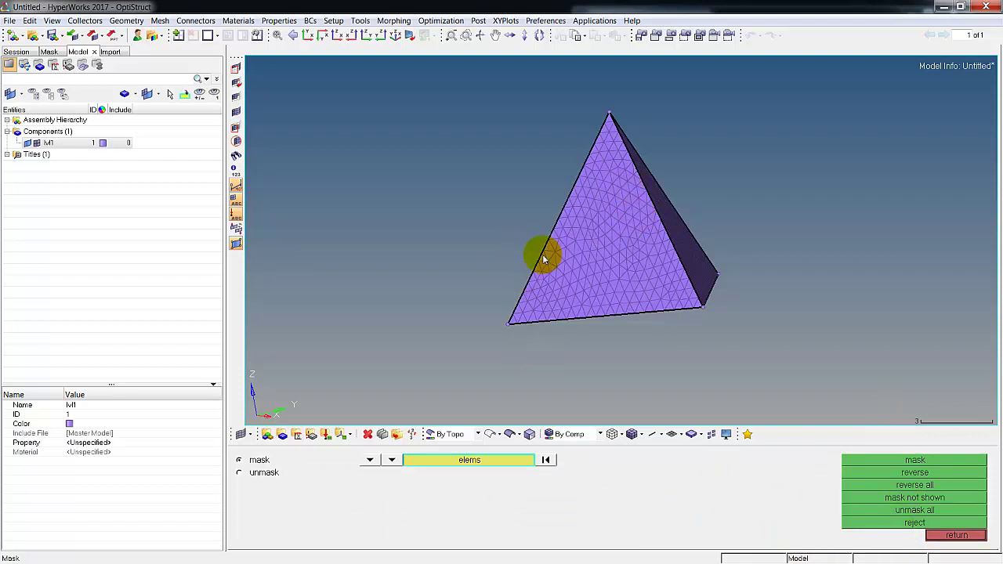
left_click(465, 459)
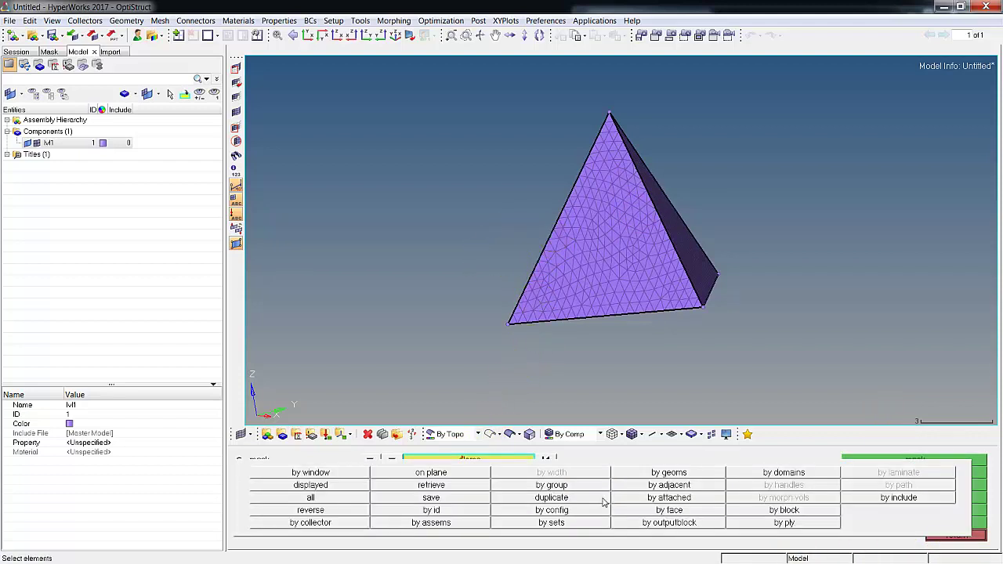
left_click(427, 485)
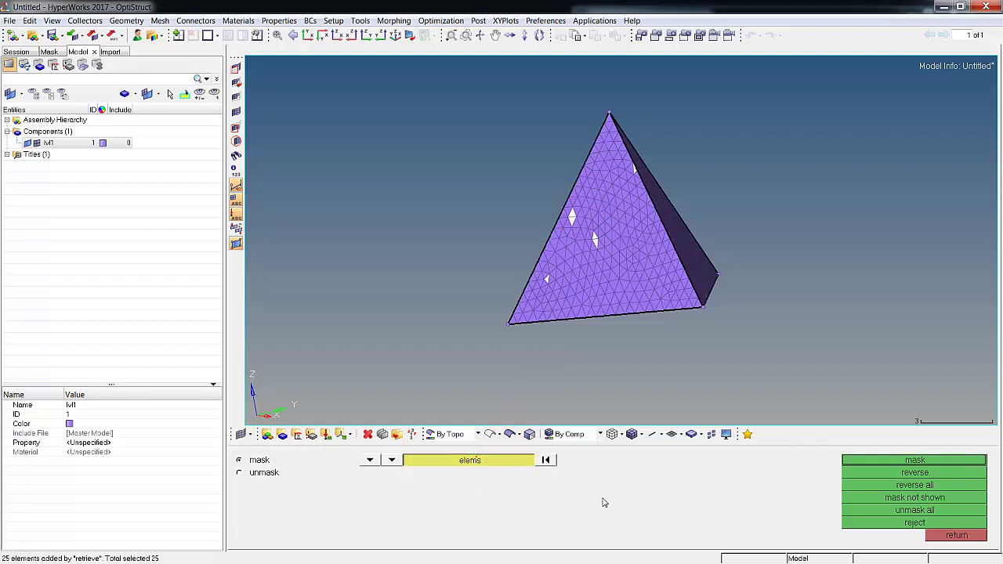
left_click(470, 459)
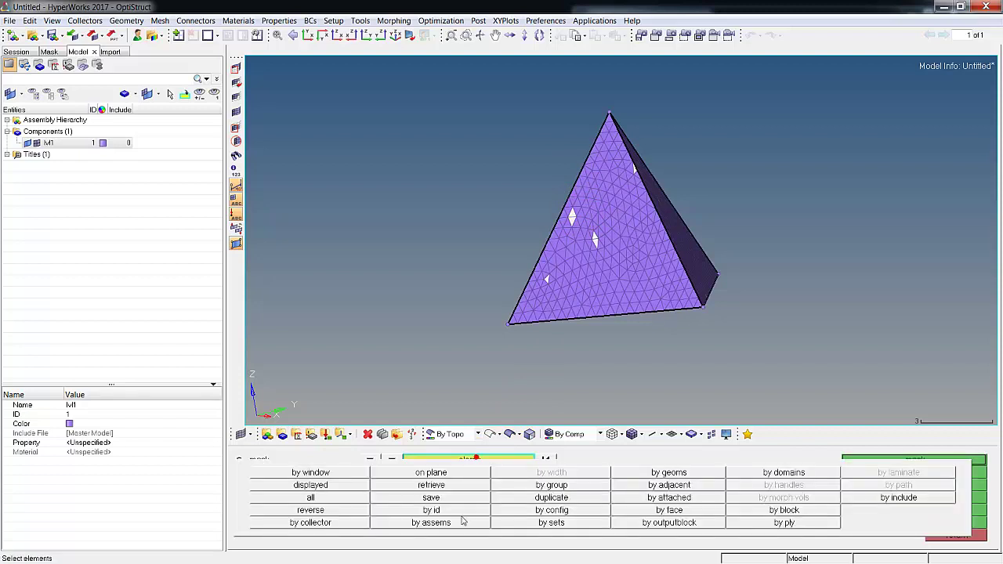
left_click(342, 517)
left_click(934, 459)
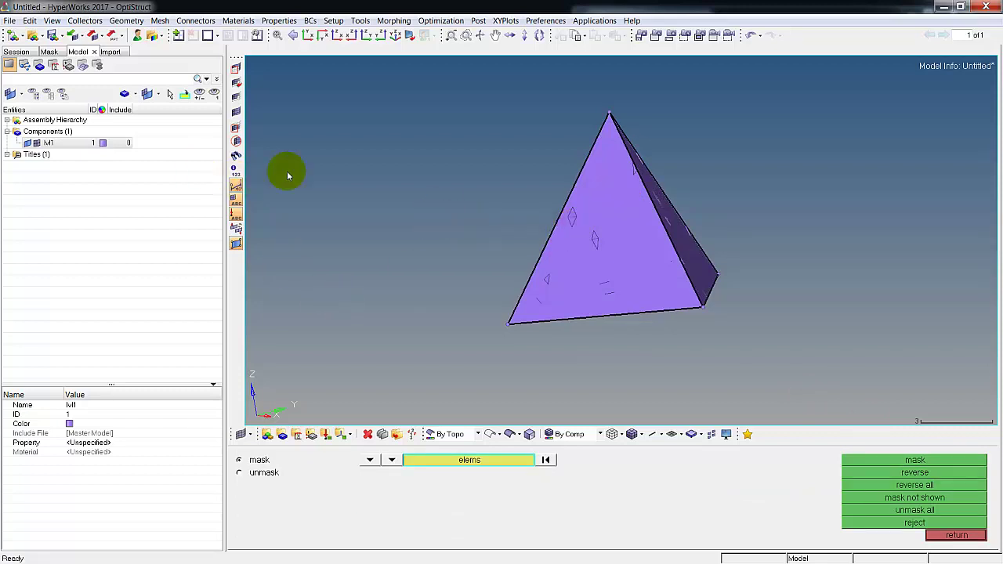
Step: Display the failed M1 elements separated apart and rotate onto one tetra about its bottom vertex
left_click(56, 143)
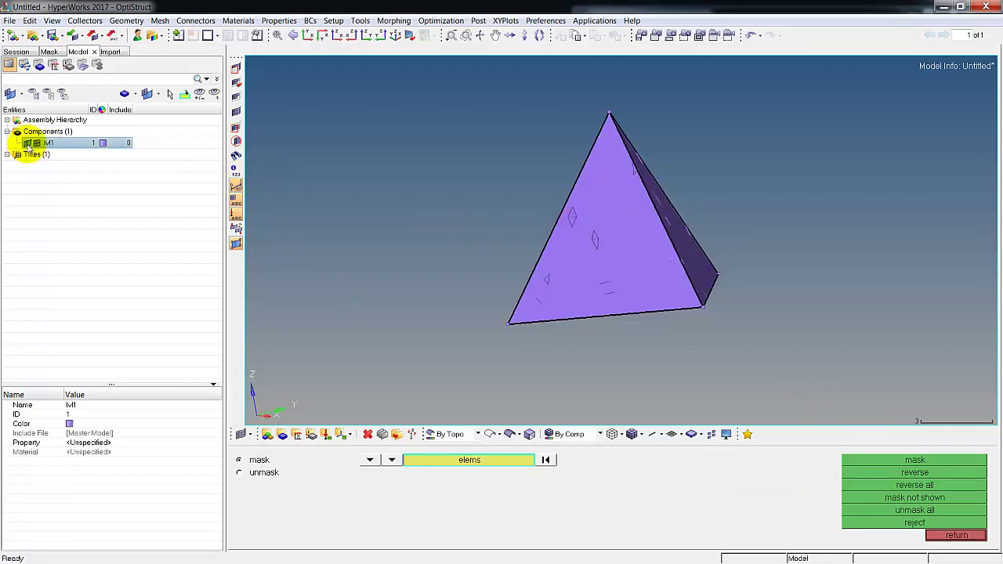
left_click(28, 144)
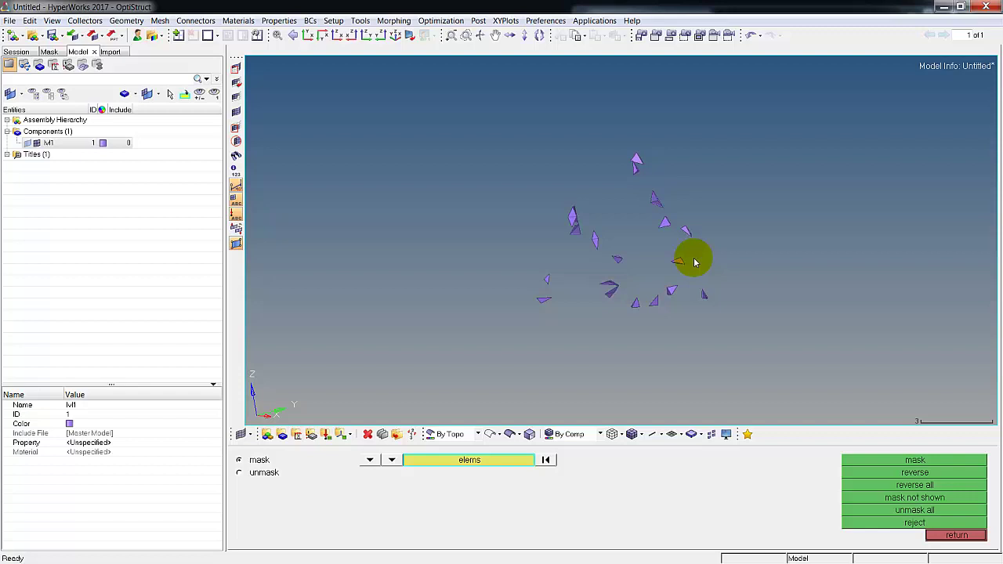
left_click_drag(694, 262, 686, 183, "ctrl")
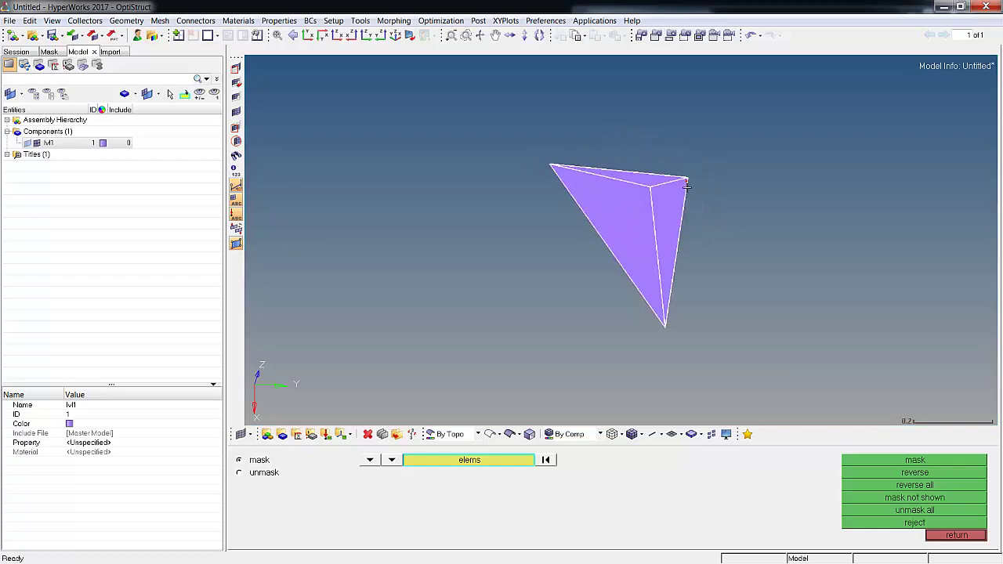
left_click(678, 249)
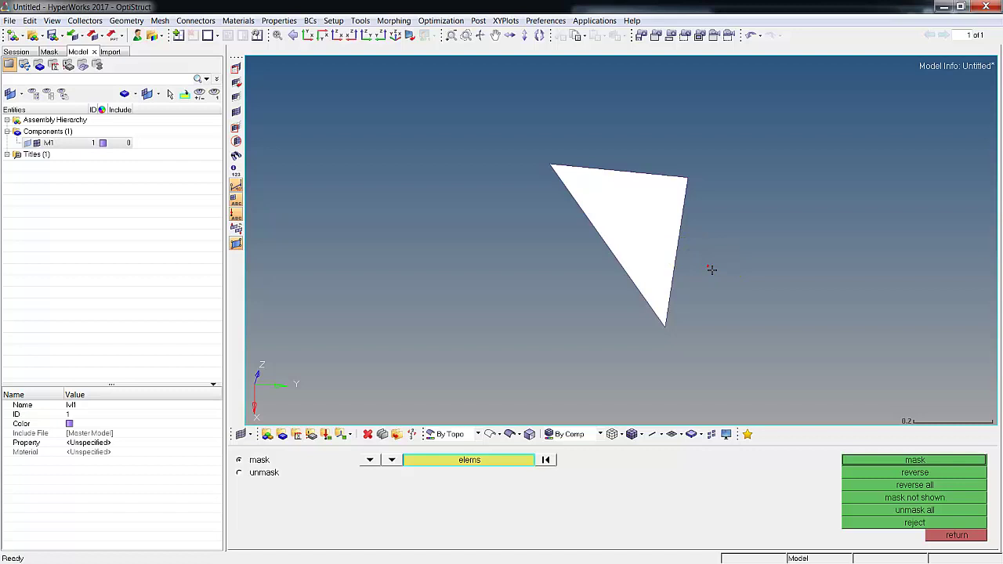
left_click(665, 324, "ctrl")
left_click_drag(665, 258, 489, 317, "ctrl")
left_click(545, 460)
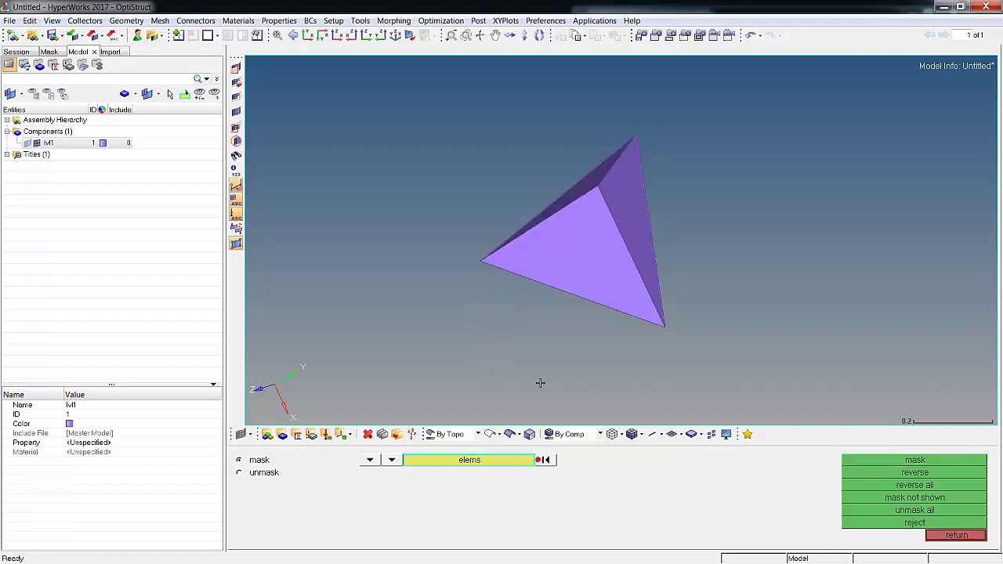
left_click_drag(567, 304, 689, 340, "ctrl")
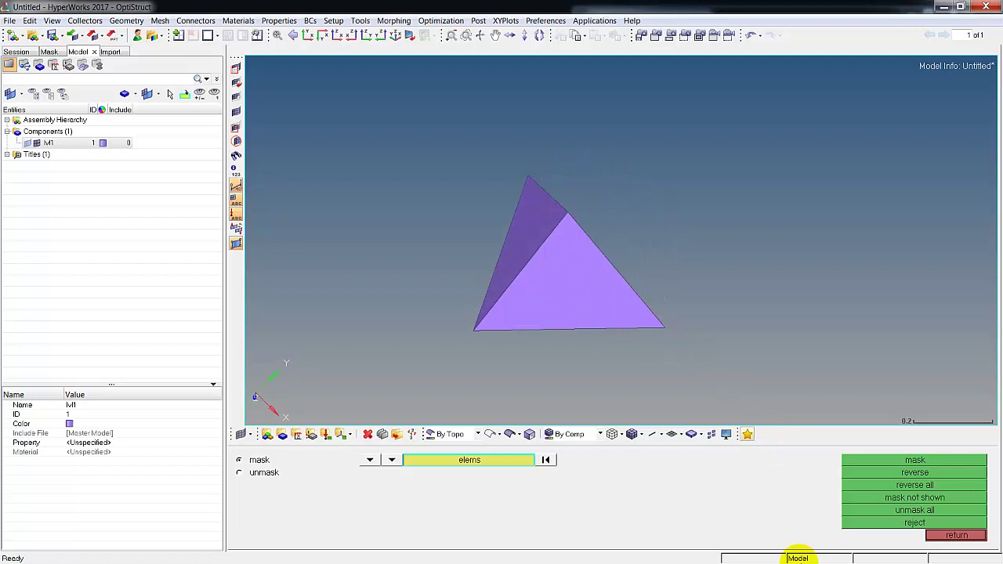
Step: Identify the inspected tetra as element 2652 in Check Elems, then switch to the Geom tools page
left_click(955, 536)
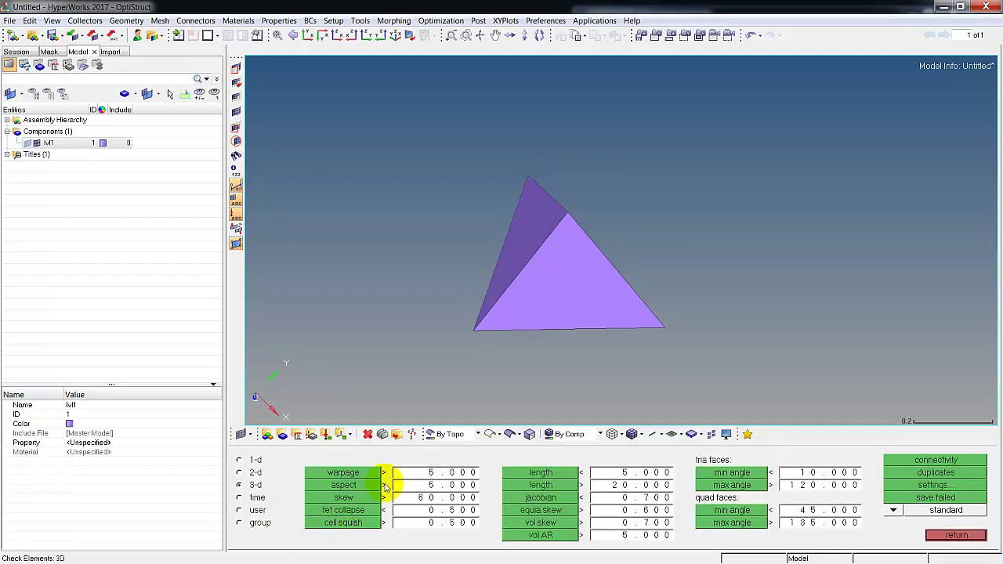
left_click(553, 275)
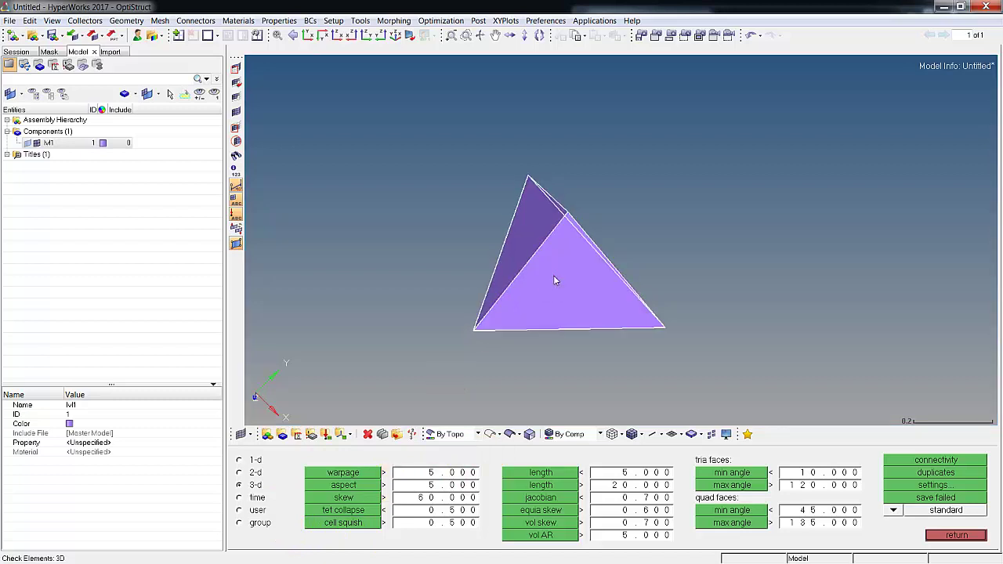
left_click(942, 539)
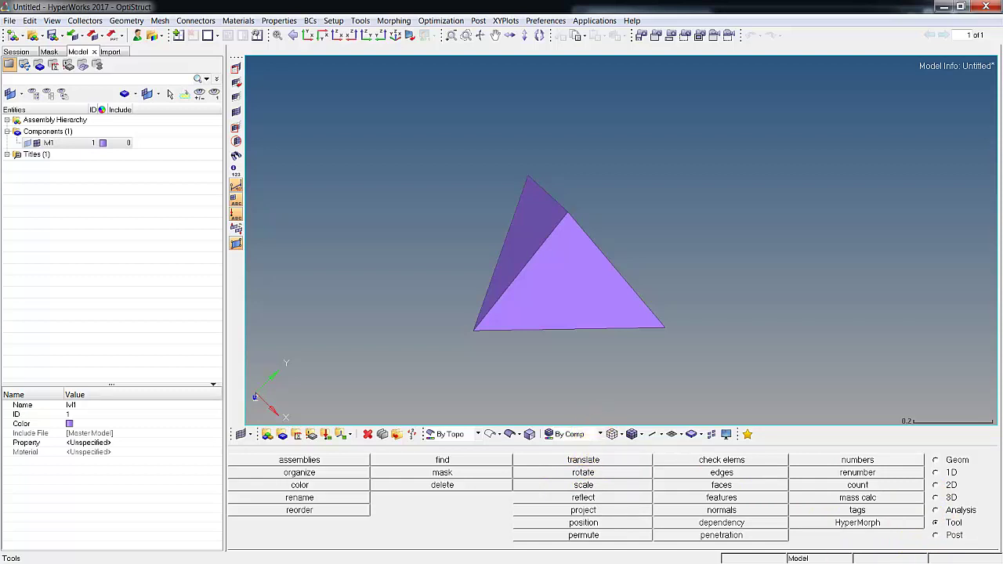
left_click(935, 498)
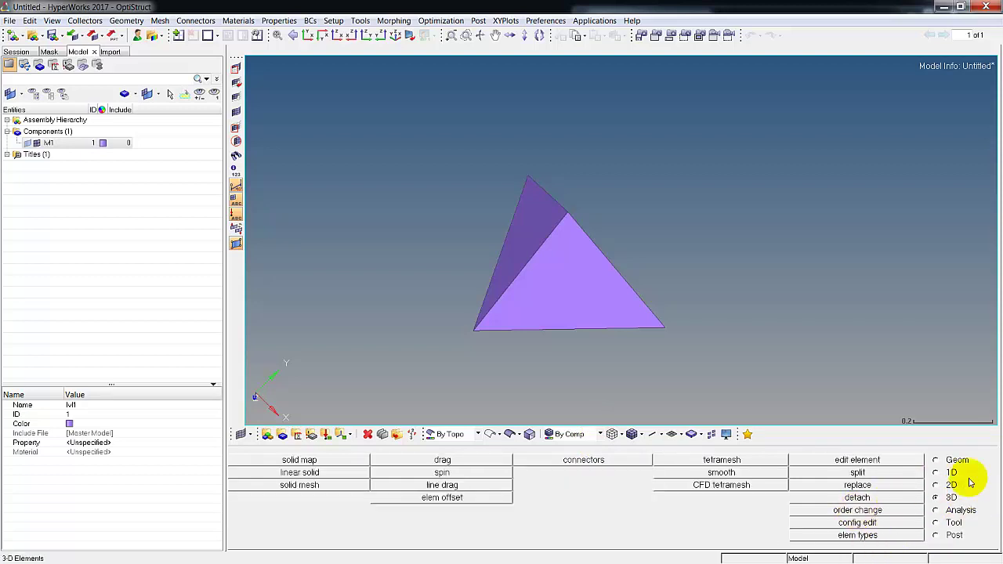
left_click(936, 460)
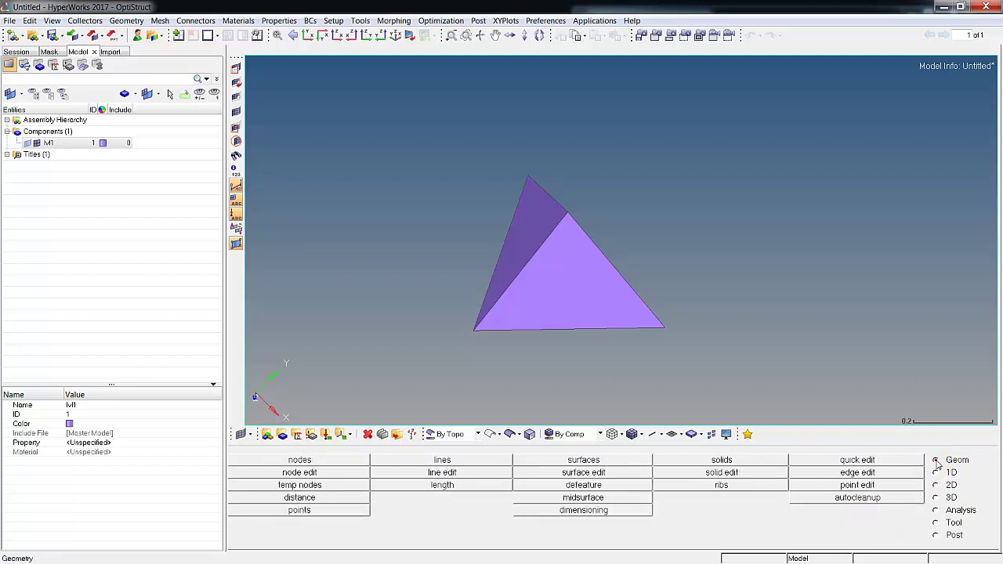
Step: Create temporary nodes on the element's four corner nodes using a window selection
left_click(343, 486)
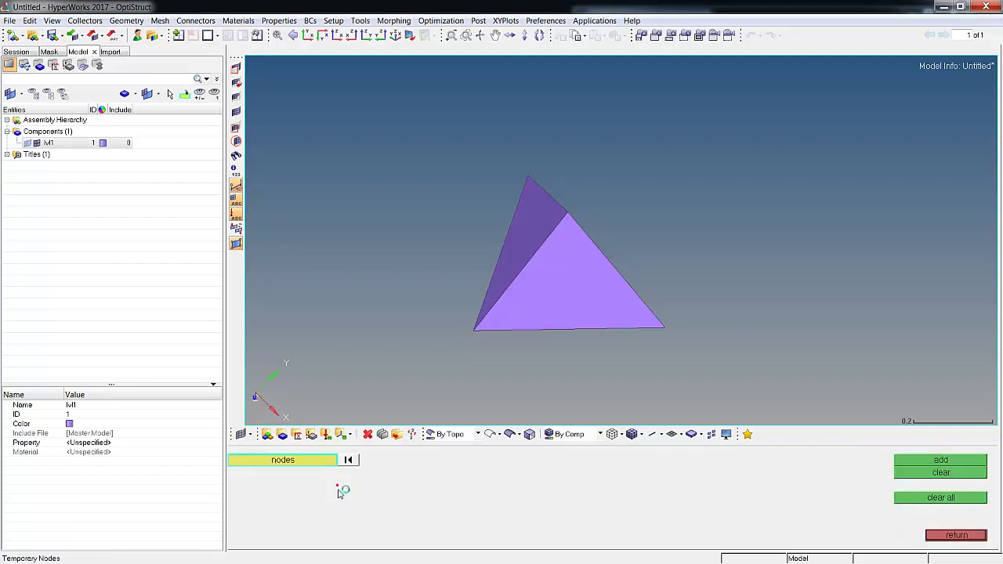
left_click(306, 460)
left_click(315, 472)
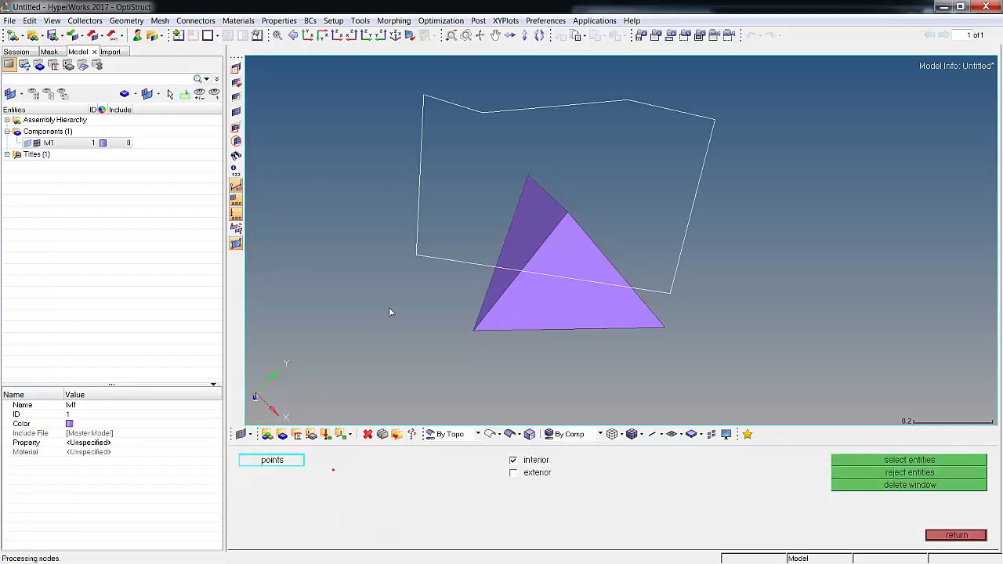
left_click(668, 387)
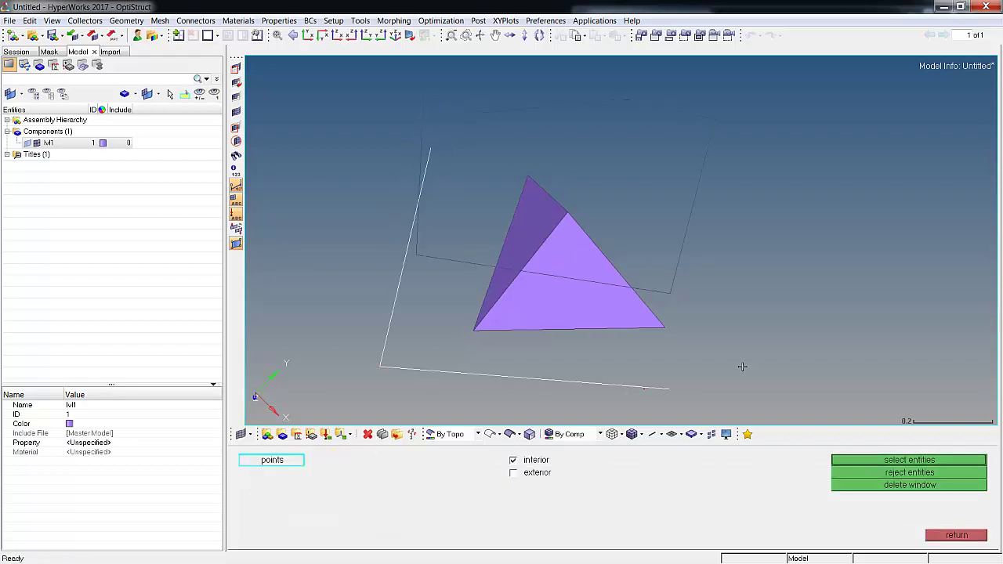
left_click(578, 144)
left_click(447, 153)
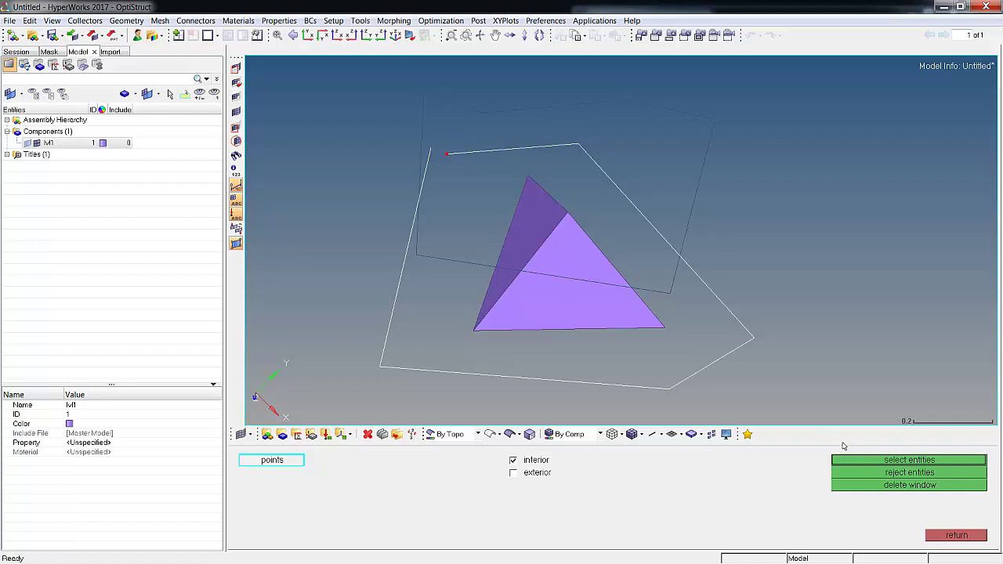
left_click(872, 462)
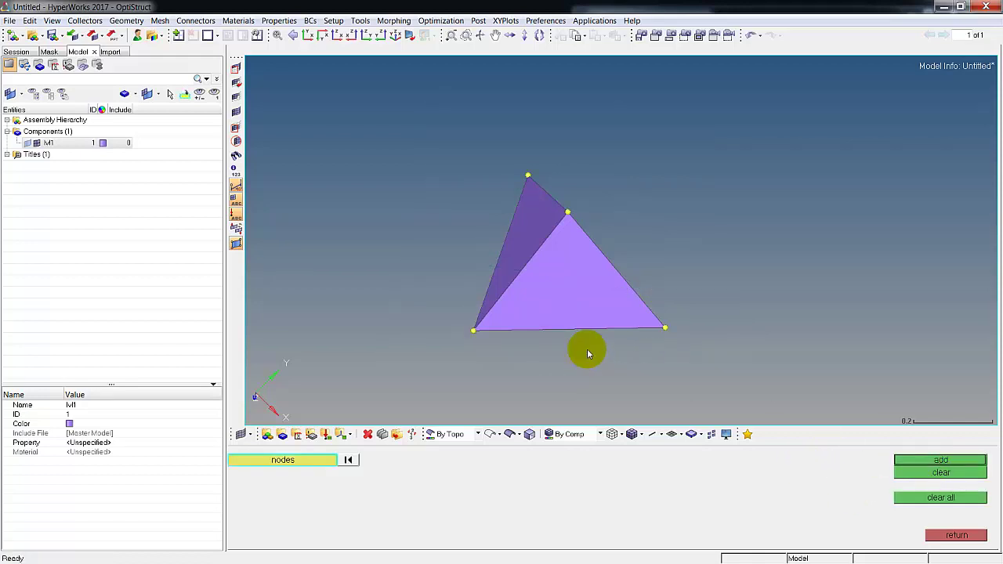
Step: Rotate to confirm only four corner nodes exist, then clear all temporary nodes
mouse_move(586, 350)
left_mouse_down("ctrl")
mouse_move(674, 322)
mouse_move(553, 286)
mouse_move(563, 375)
mouse_move(640, 332)
mouse_move(663, 332)
mouse_move(622, 363)
mouse_move(662, 363)
mouse_move(651, 352)
mouse_move(578, 354)
mouse_move(665, 361)
mouse_move(633, 343)
left_mouse_up("ctrl")
left_click(550, 289, "ctrl")
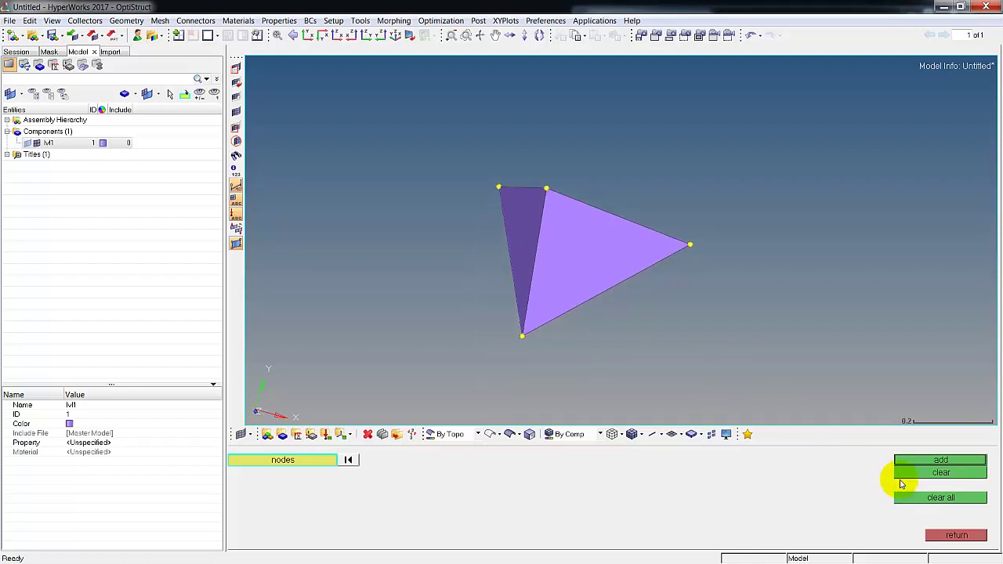
left_click(921, 499)
Step: Change tetra element 2652 to 2nd order with midside nodes at exact midpoints
left_click(944, 534)
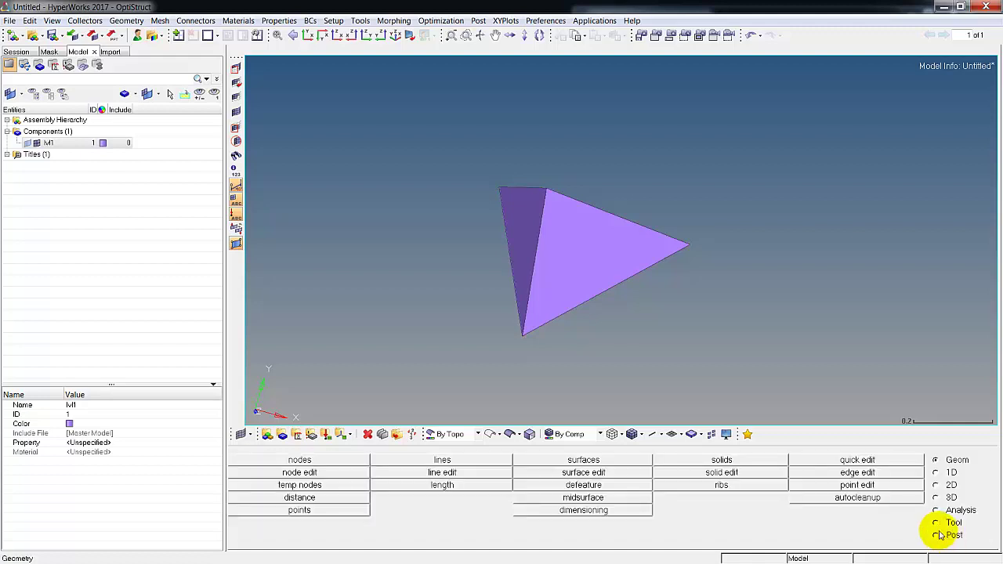
left_click(936, 524)
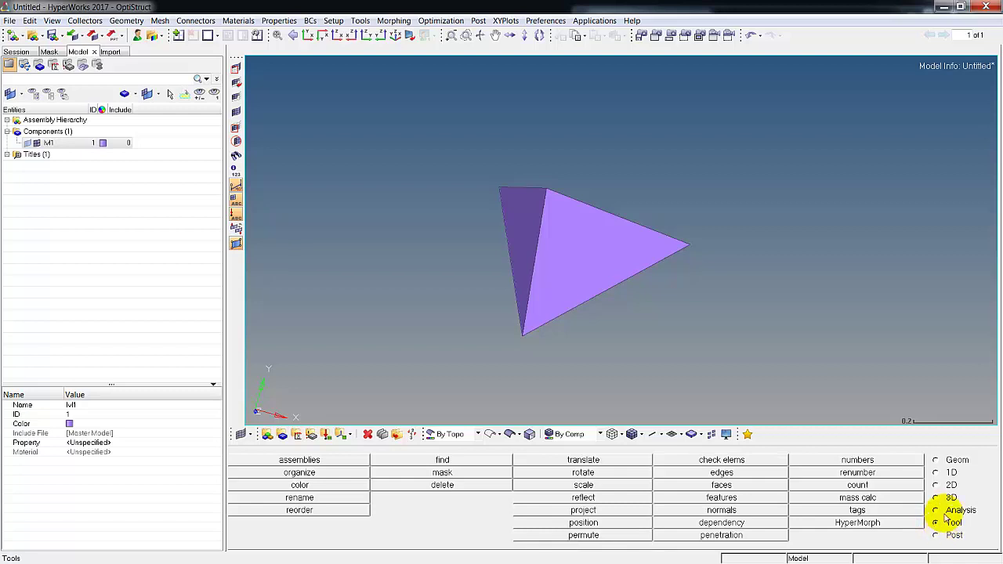
left_click(936, 497)
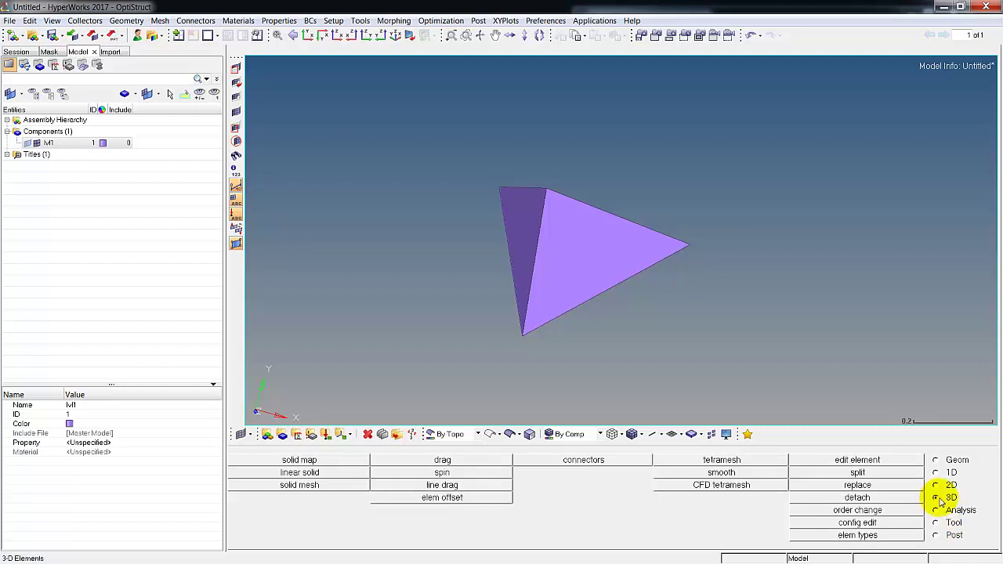
left_click(859, 510)
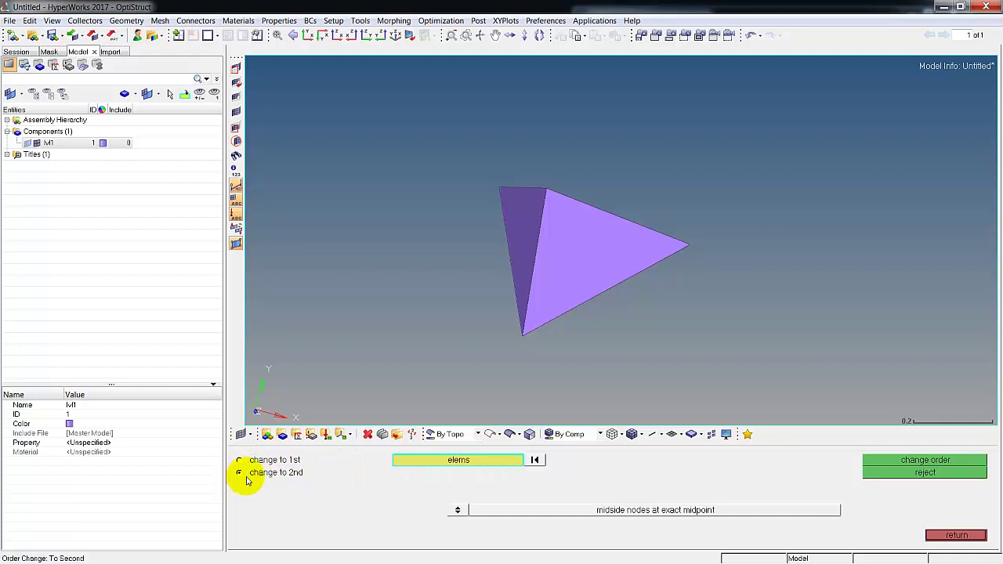
left_click(565, 280)
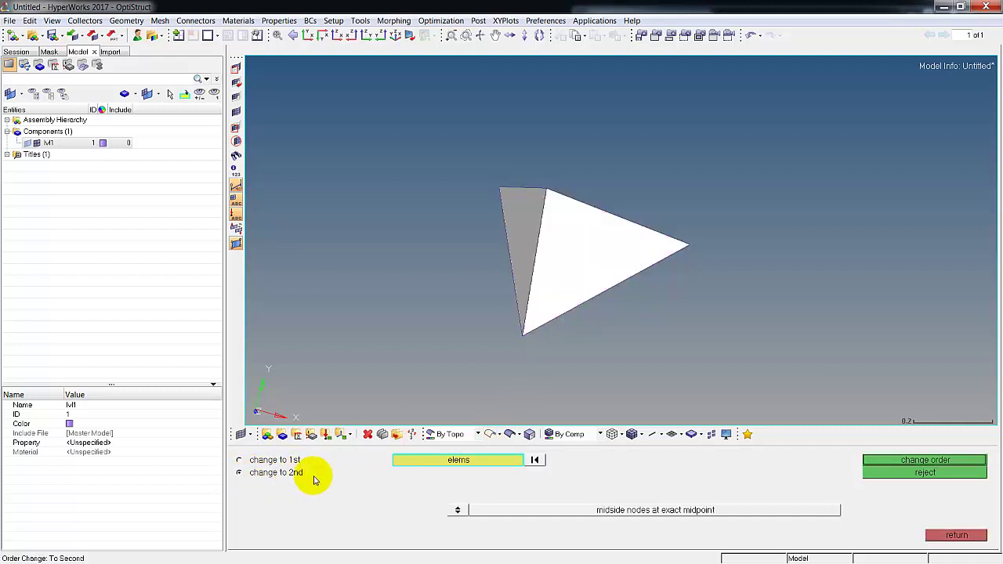
left_click(904, 463)
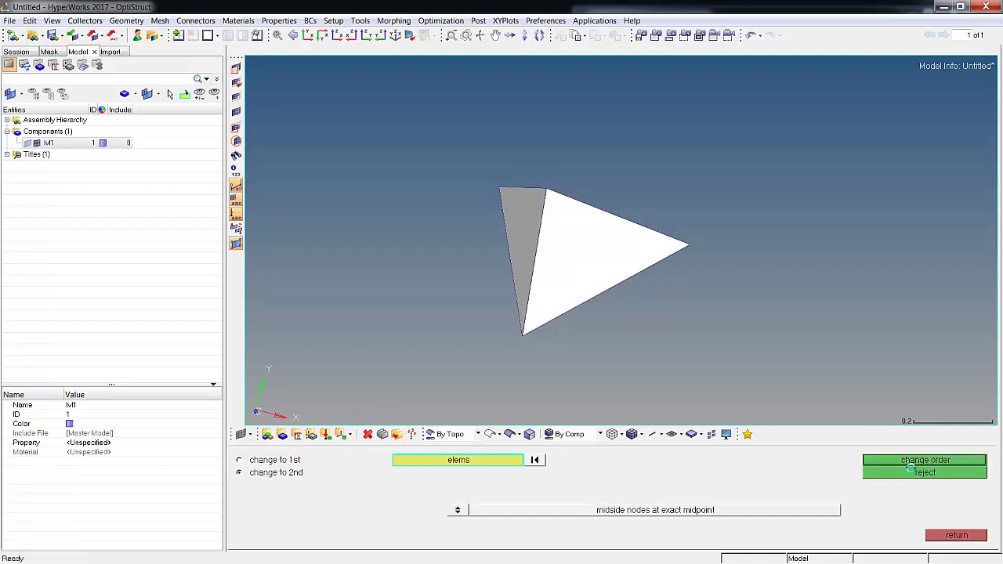
left_click(951, 536)
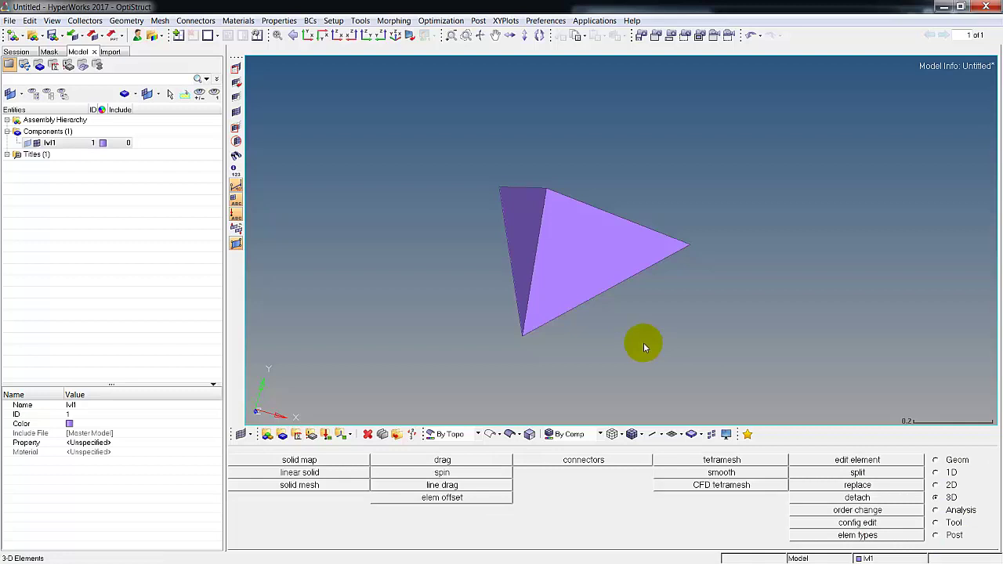
Step: Window-select all ten nodes of the second-order tetra and add them as temporary nodes
left_click(935, 461)
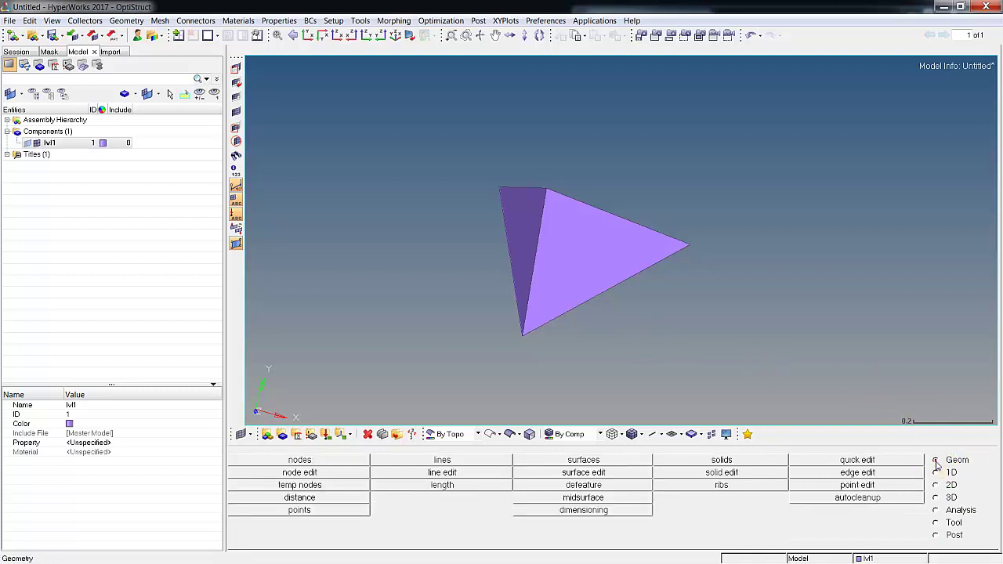
left_click(316, 486)
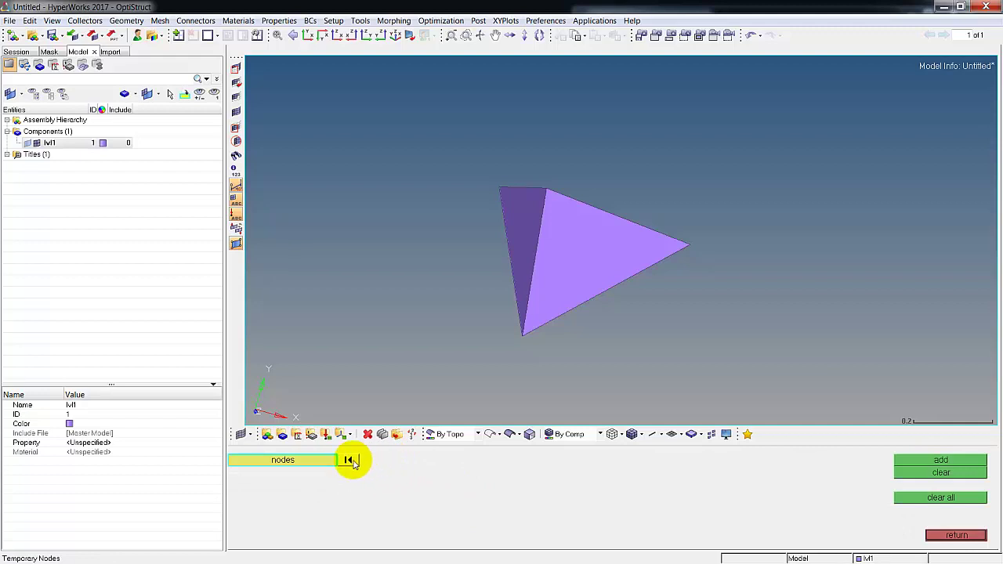
left_click(296, 464)
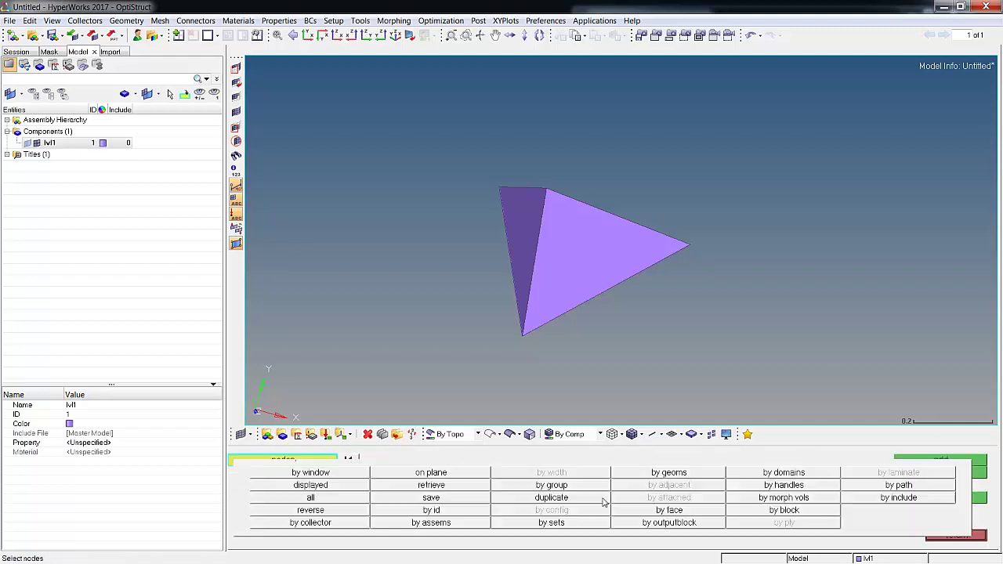
left_click(352, 471)
left_click(432, 147)
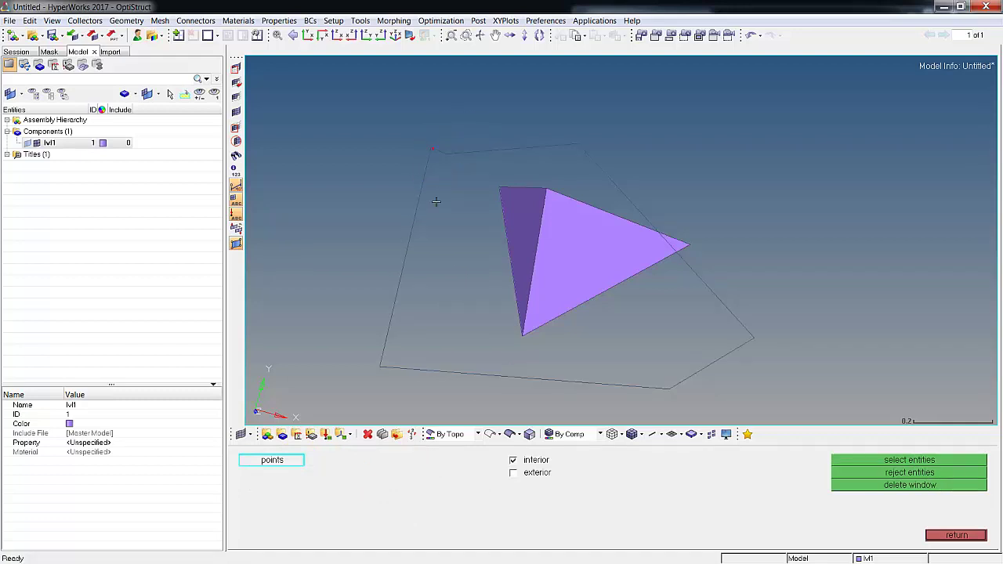
left_click(512, 386)
left_click(786, 296)
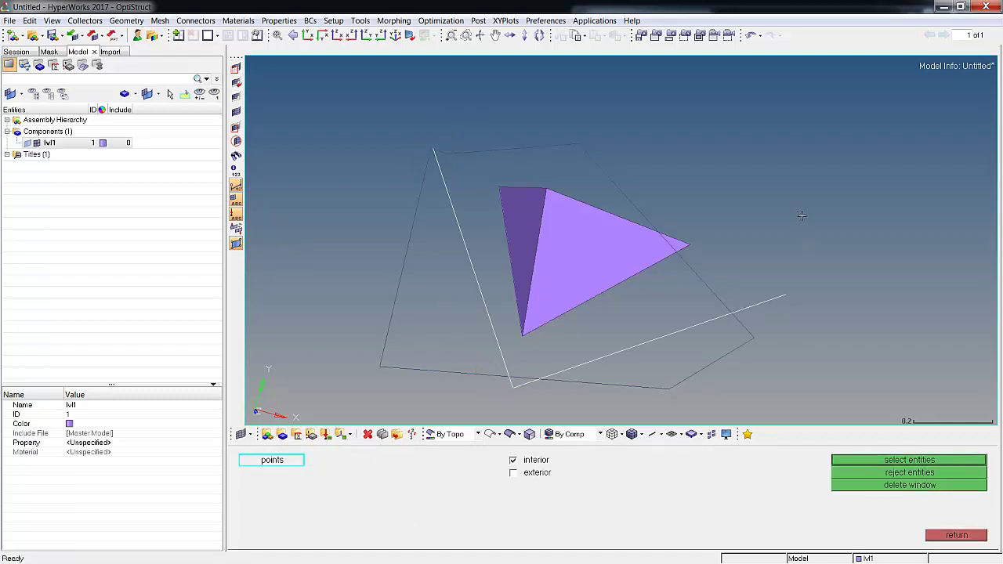
left_click(498, 151)
left_click(935, 459)
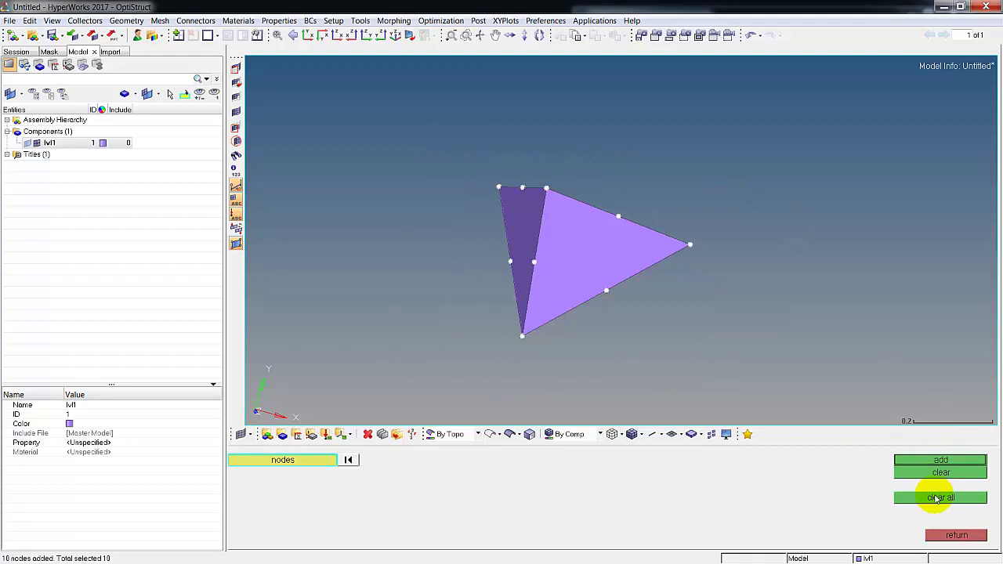
left_click(937, 498)
left_click_drag(569, 186, 465, 230, "ctrl")
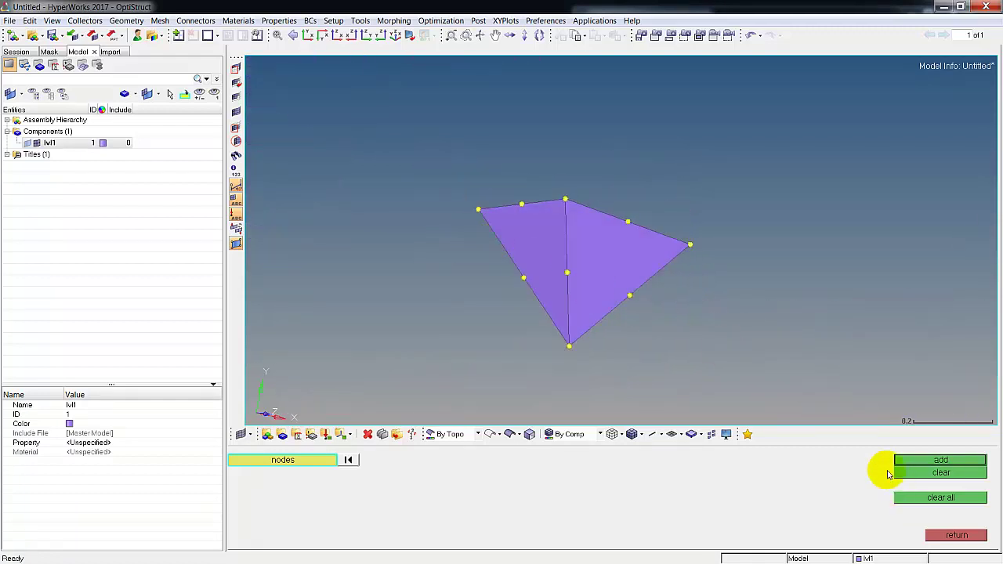
left_click(957, 535)
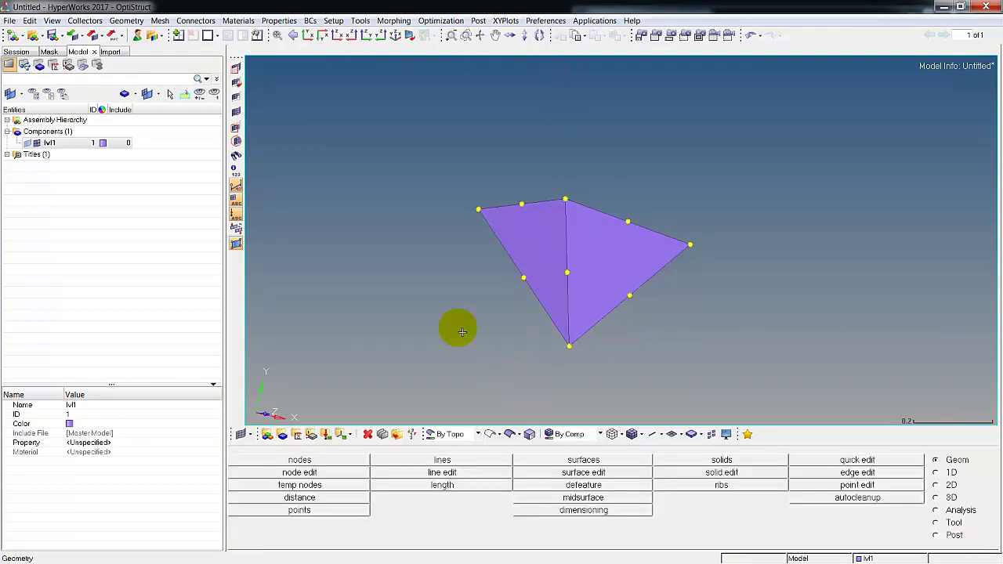
Step: Show all elements, fit the meshed tetrahedron in view, and clear all ten temporary nodes
left_click(237, 111)
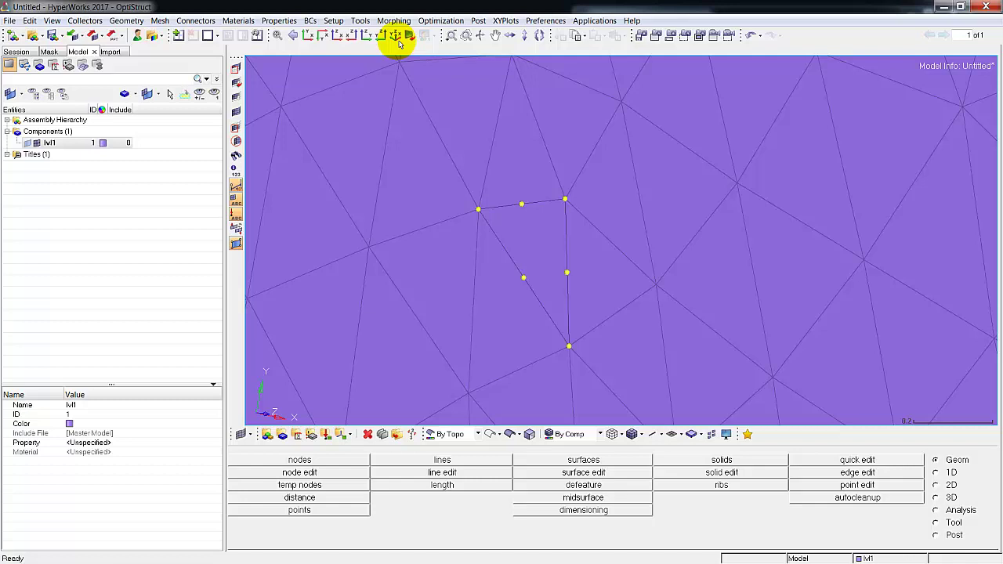
left_click(277, 36)
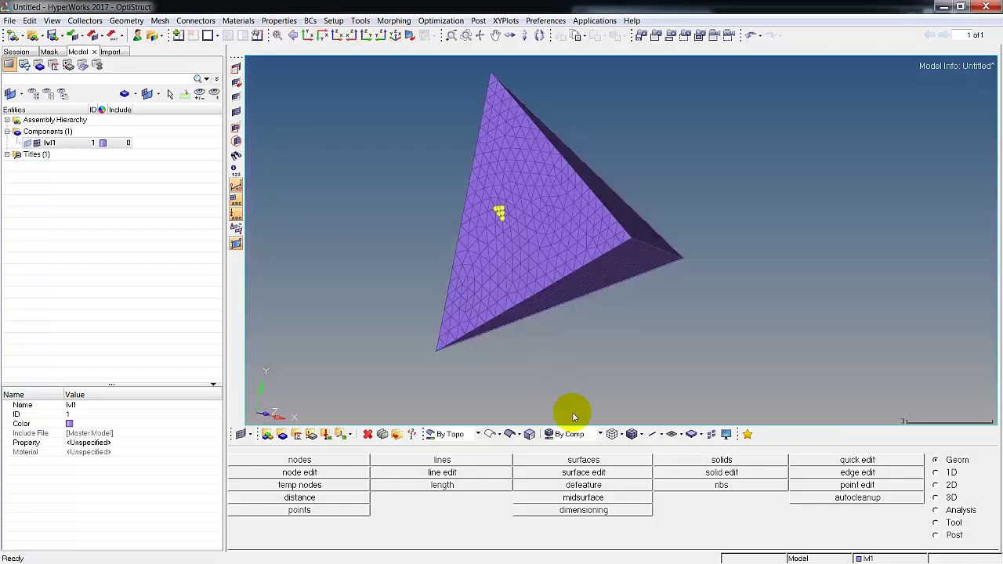
left_click(328, 487)
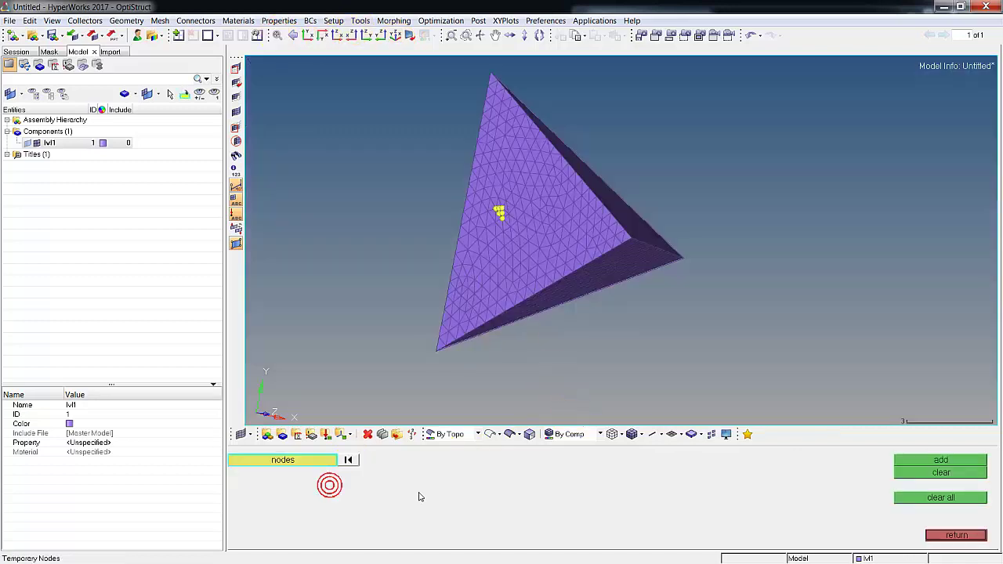
left_click(940, 498)
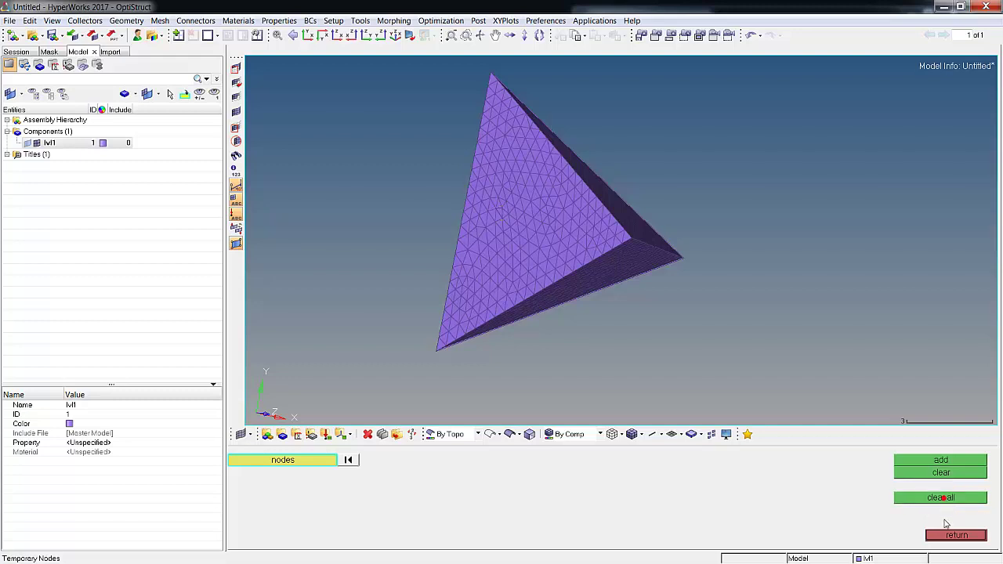
left_click(946, 535)
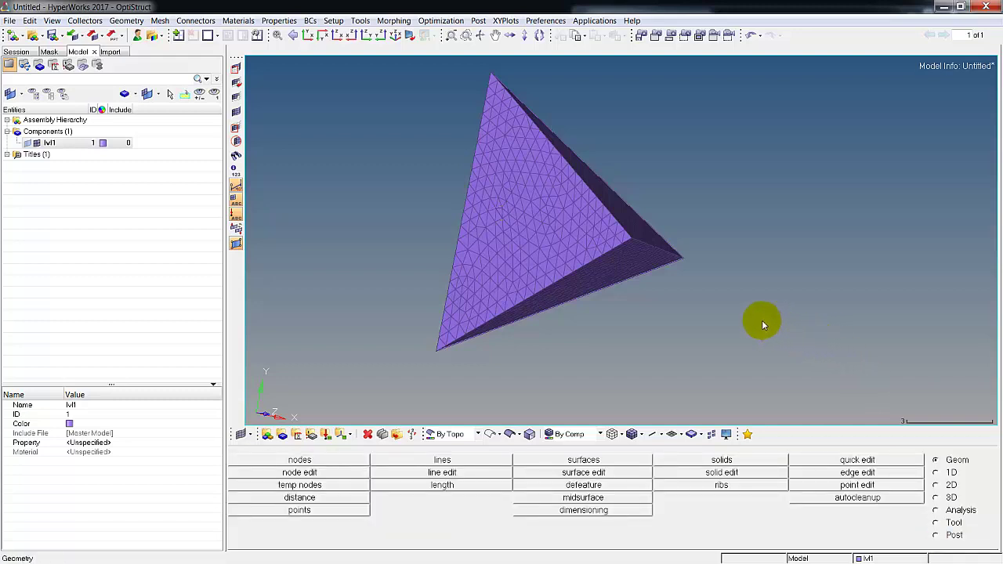
mouse_move(764, 325)
left_mouse_down("ctrl")
mouse_move(773, 347)
mouse_move(763, 319)
mouse_move(689, 266)
mouse_move(651, 210)
mouse_move(673, 227)
mouse_move(734, 206)
mouse_move(679, 269)
mouse_move(692, 265)
mouse_move(633, 162)
mouse_move(612, 168)
left_mouse_up("ctrl")
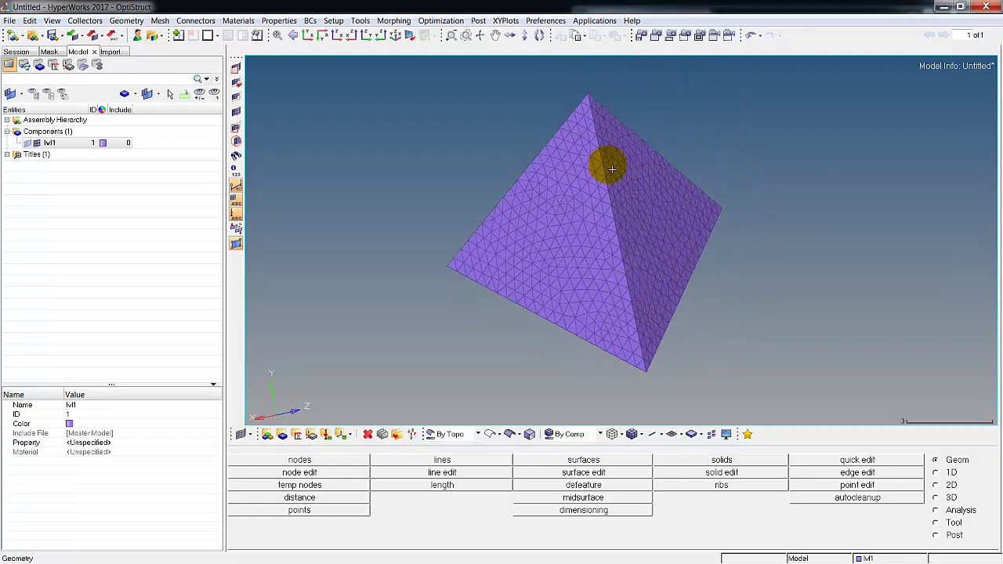